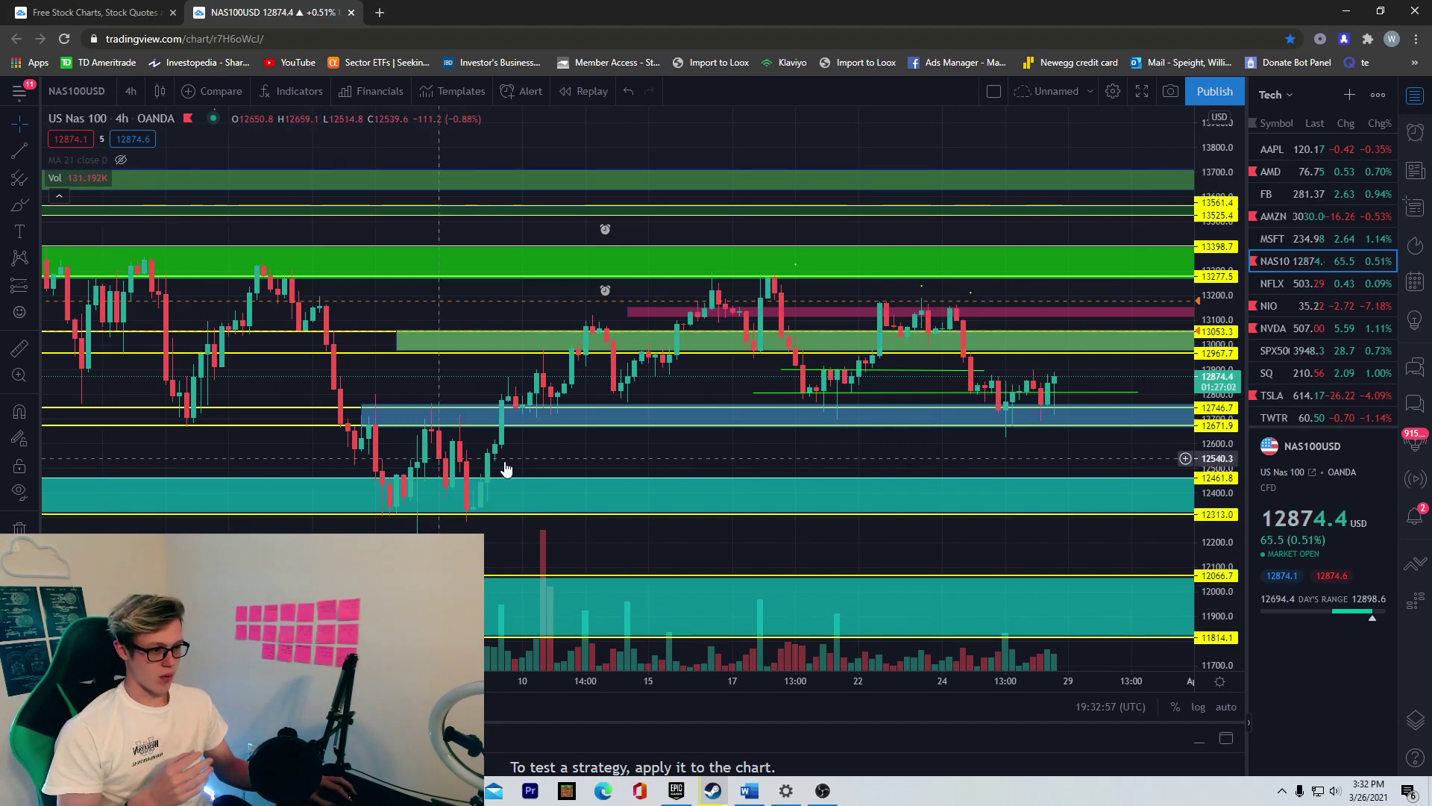
Zoom and compress the NAS100 4h chart to fit March candles and zones, then select the blue zone near 12,700
scroll(974, 444, "up", 1)
scroll(973, 445, "down", 2)
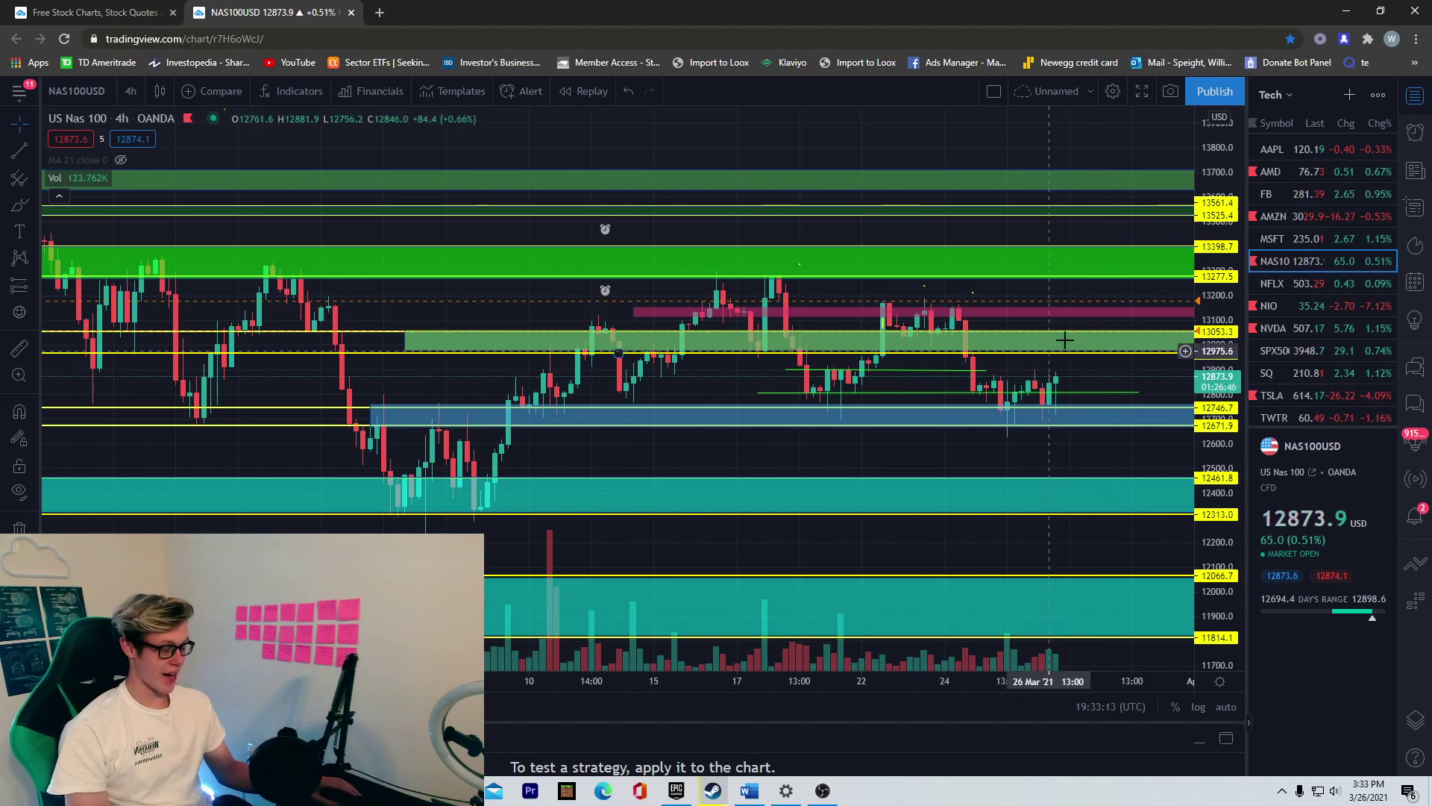
left_click_drag(1209, 221, 1210, 239)
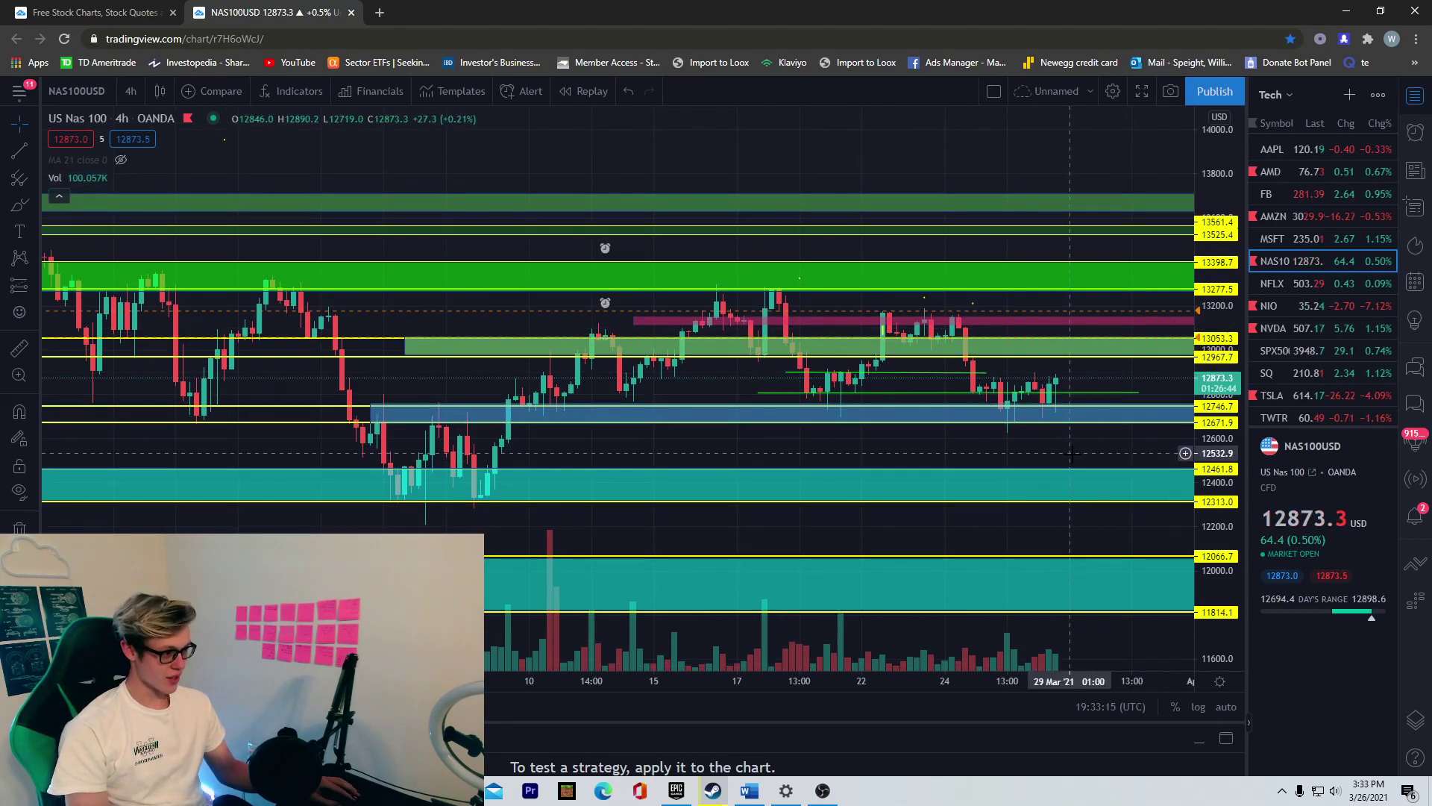
scroll(1037, 395, "up", 2)
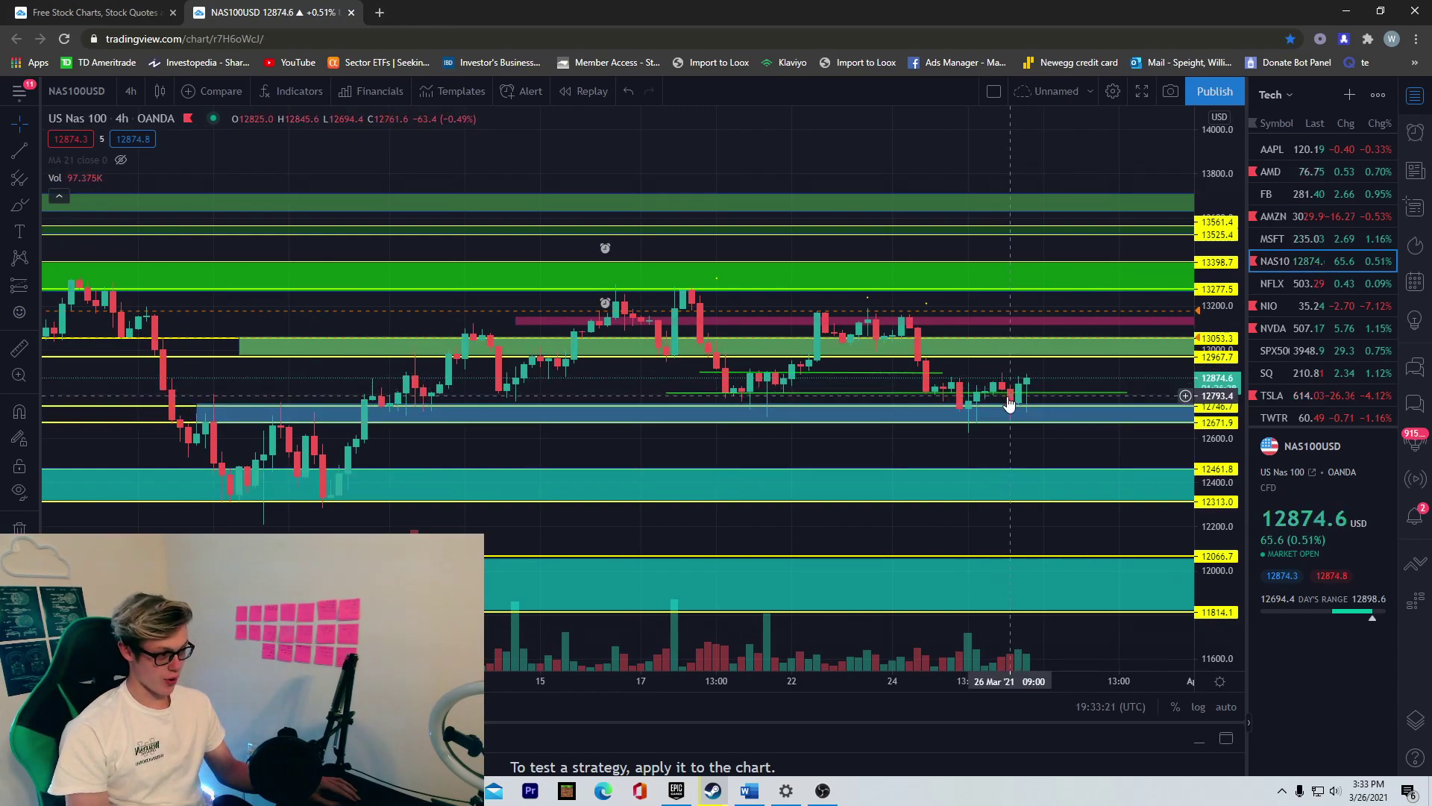
left_click(1020, 411)
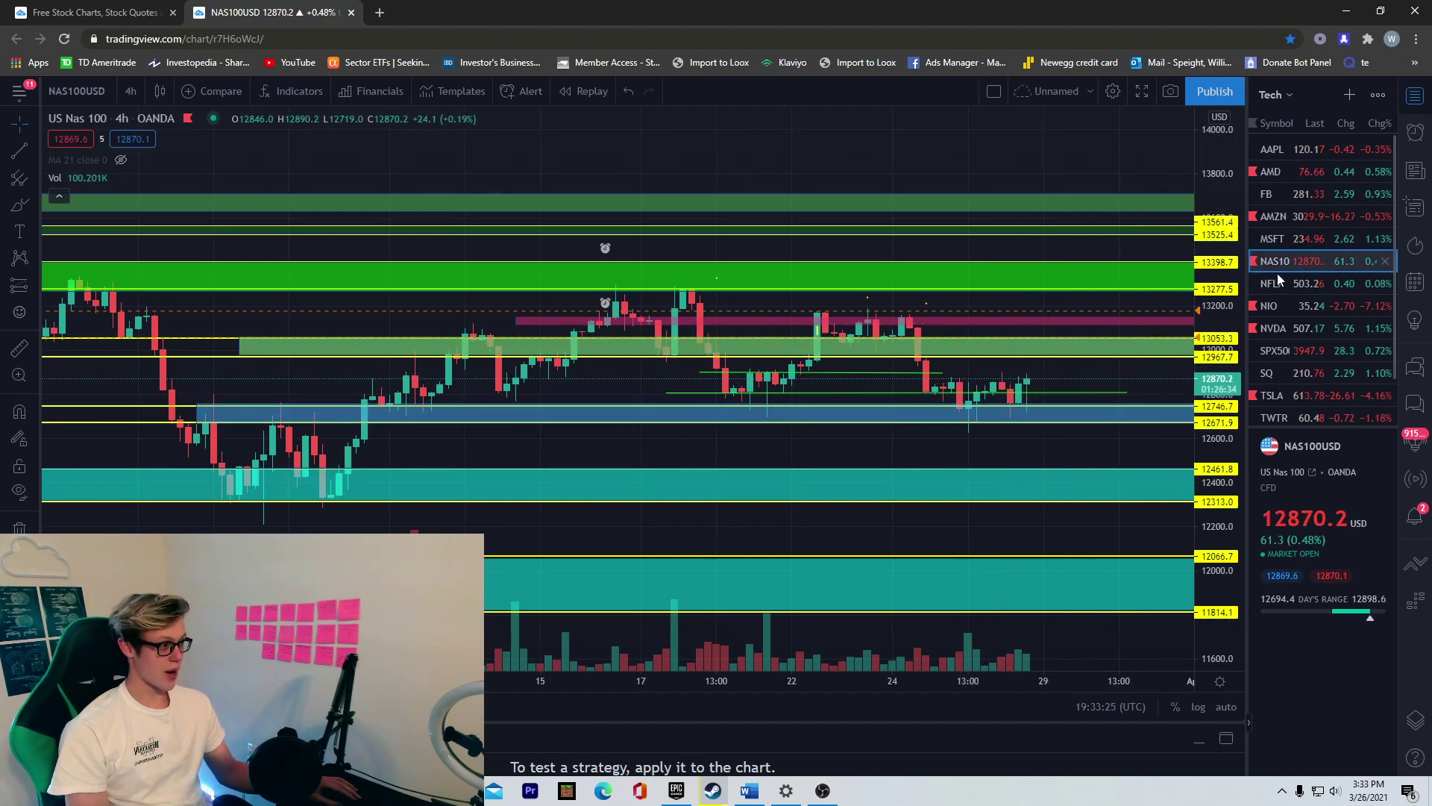
Switch to NIO and circle the early-March low and the latest lows near 35 in yellow
left_click(1283, 306)
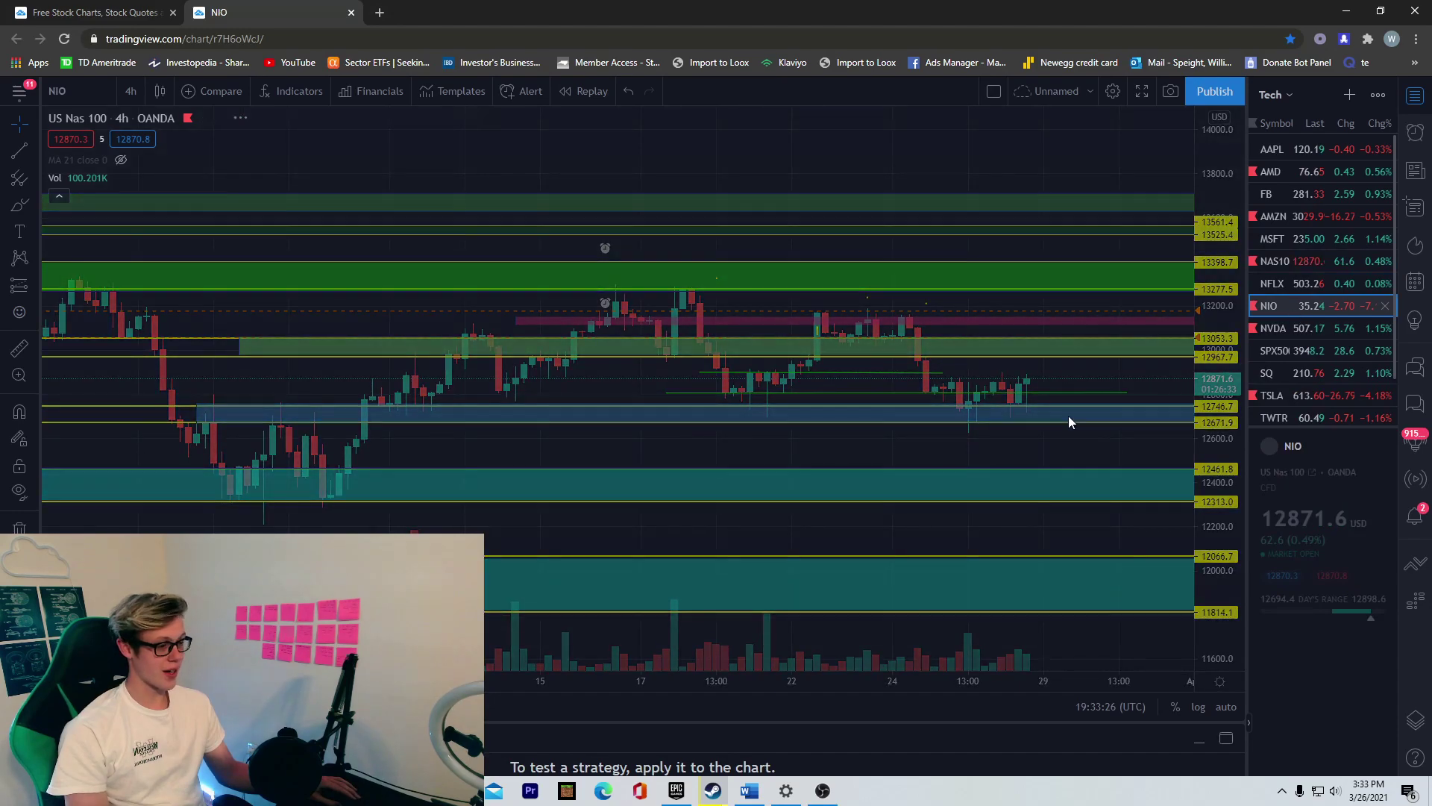
left_click_drag(1235, 186, 1229, 364)
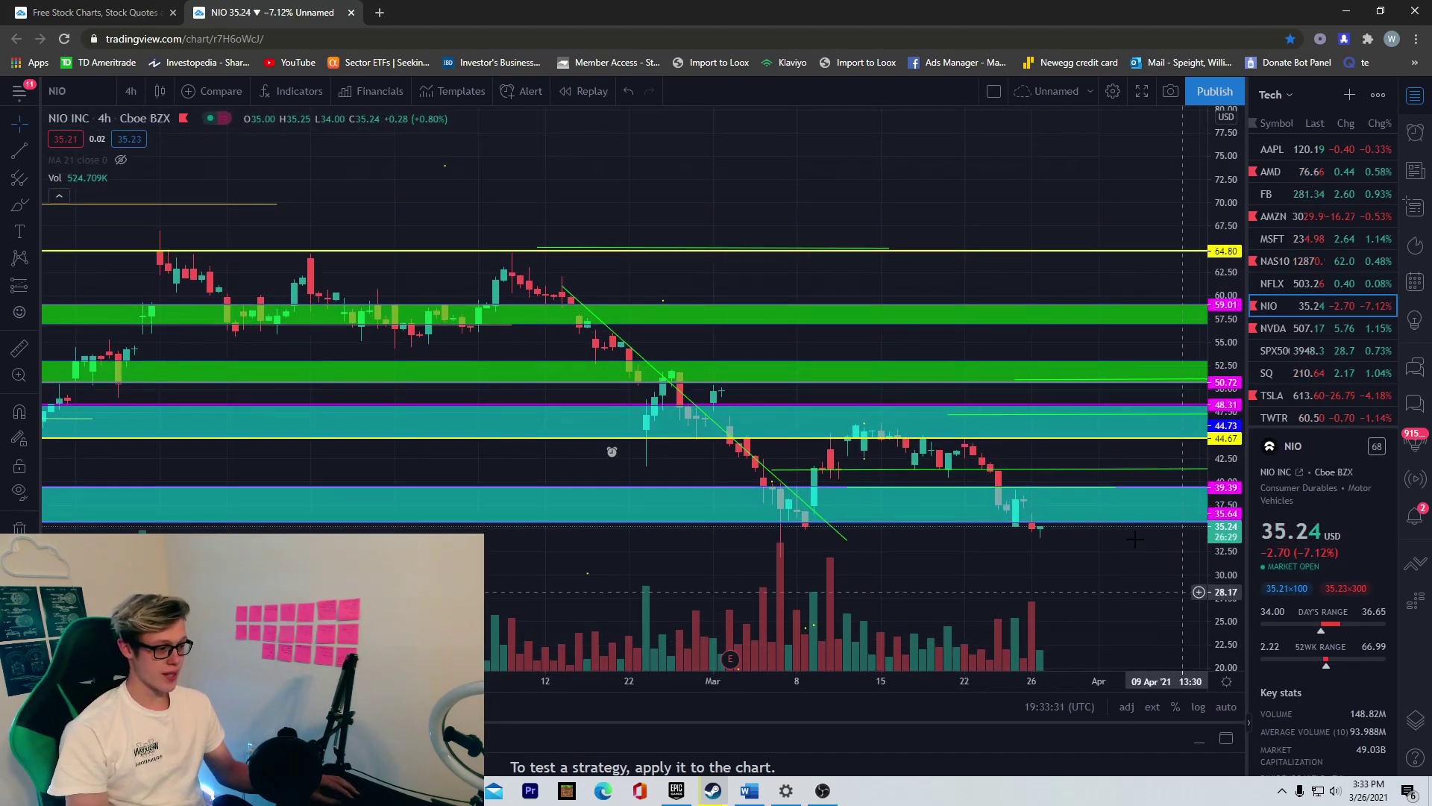
left_click(20, 206)
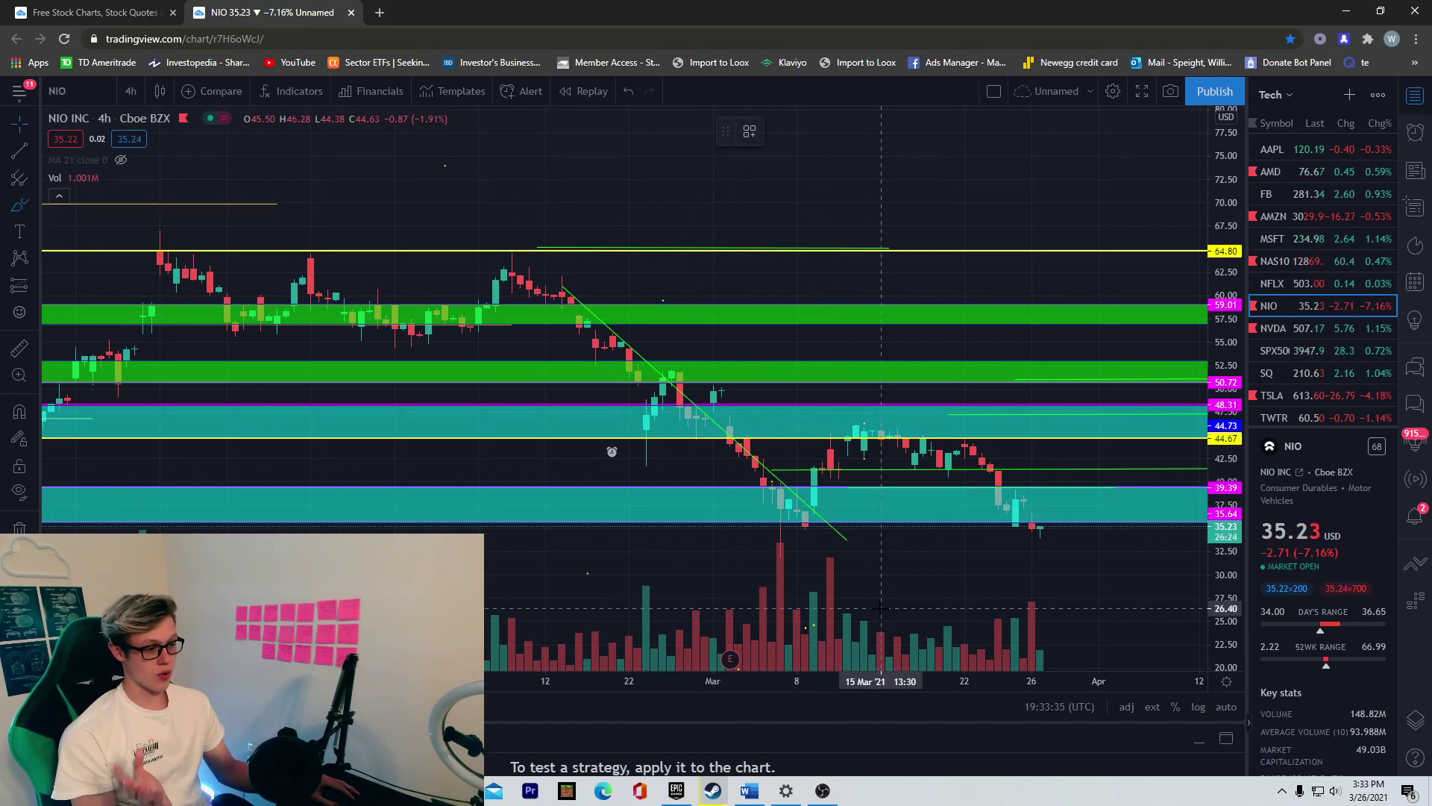
mouse_move(827, 513)
left_mouse_down()
mouse_move(802, 505)
mouse_move(823, 512)
left_mouse_up()
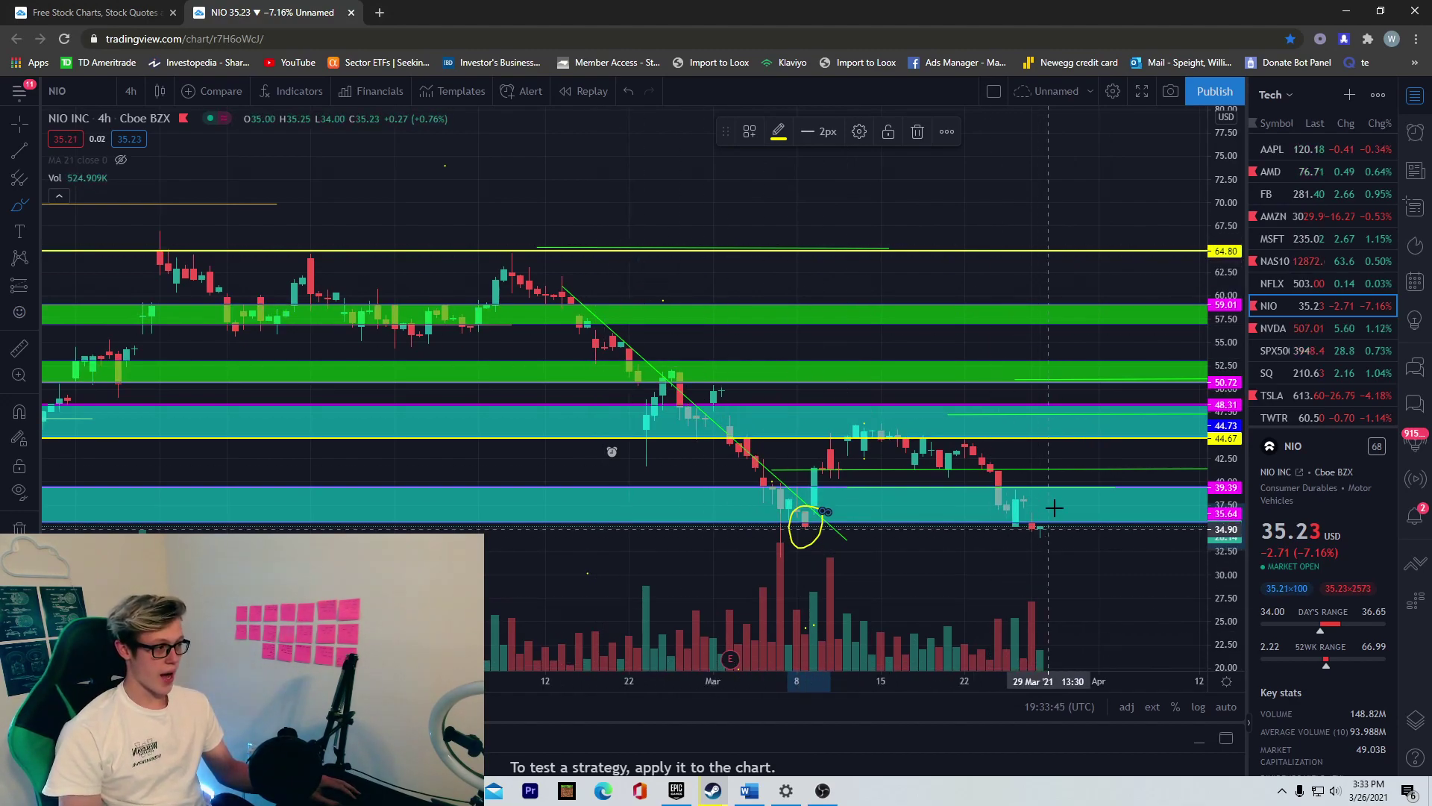
mouse_move(1037, 506)
left_mouse_down()
mouse_move(1003, 513)
mouse_move(1043, 514)
left_mouse_up()
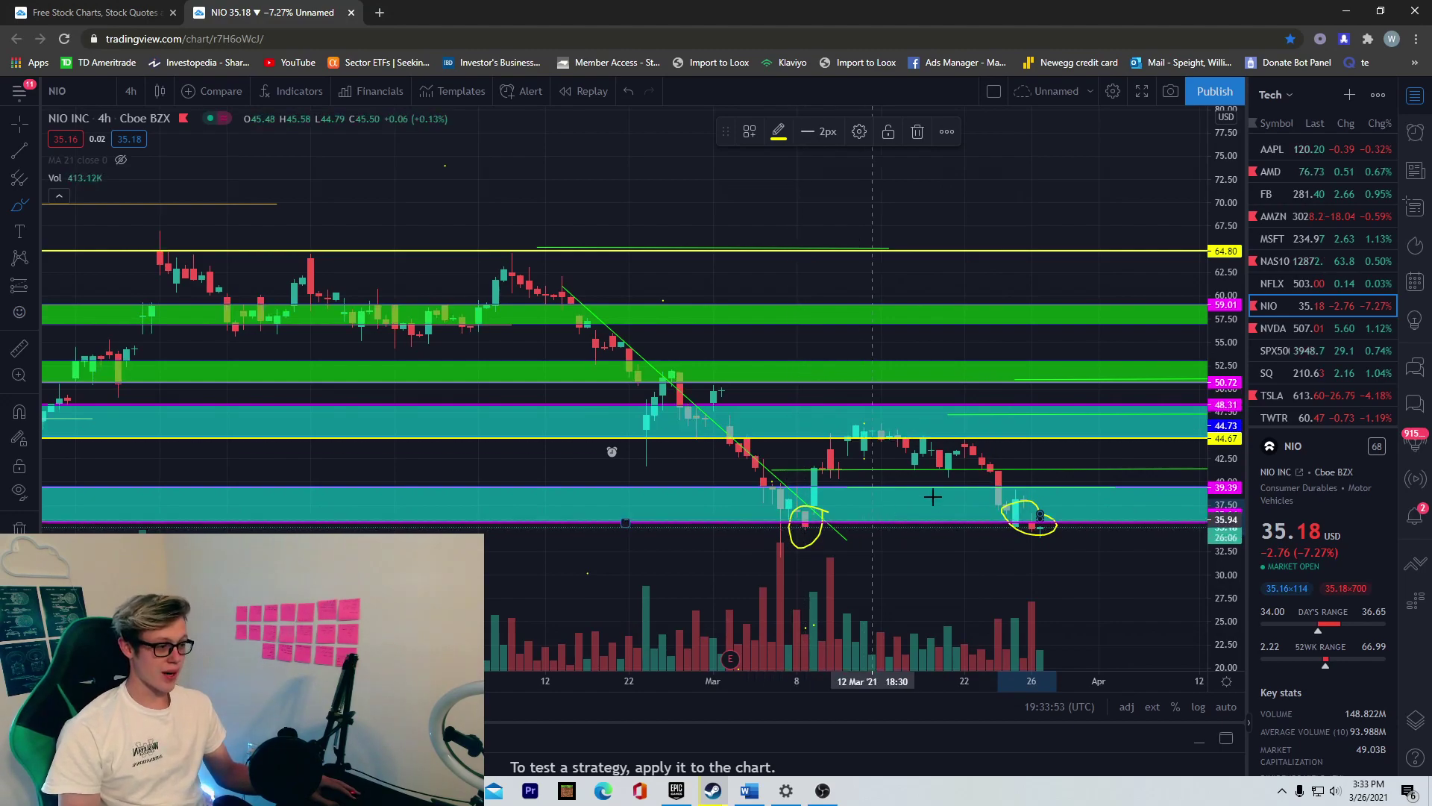
Rescale the NIO price axis slightly so the circled lows fit comfortably
scroll(1168, 381, "down", 3)
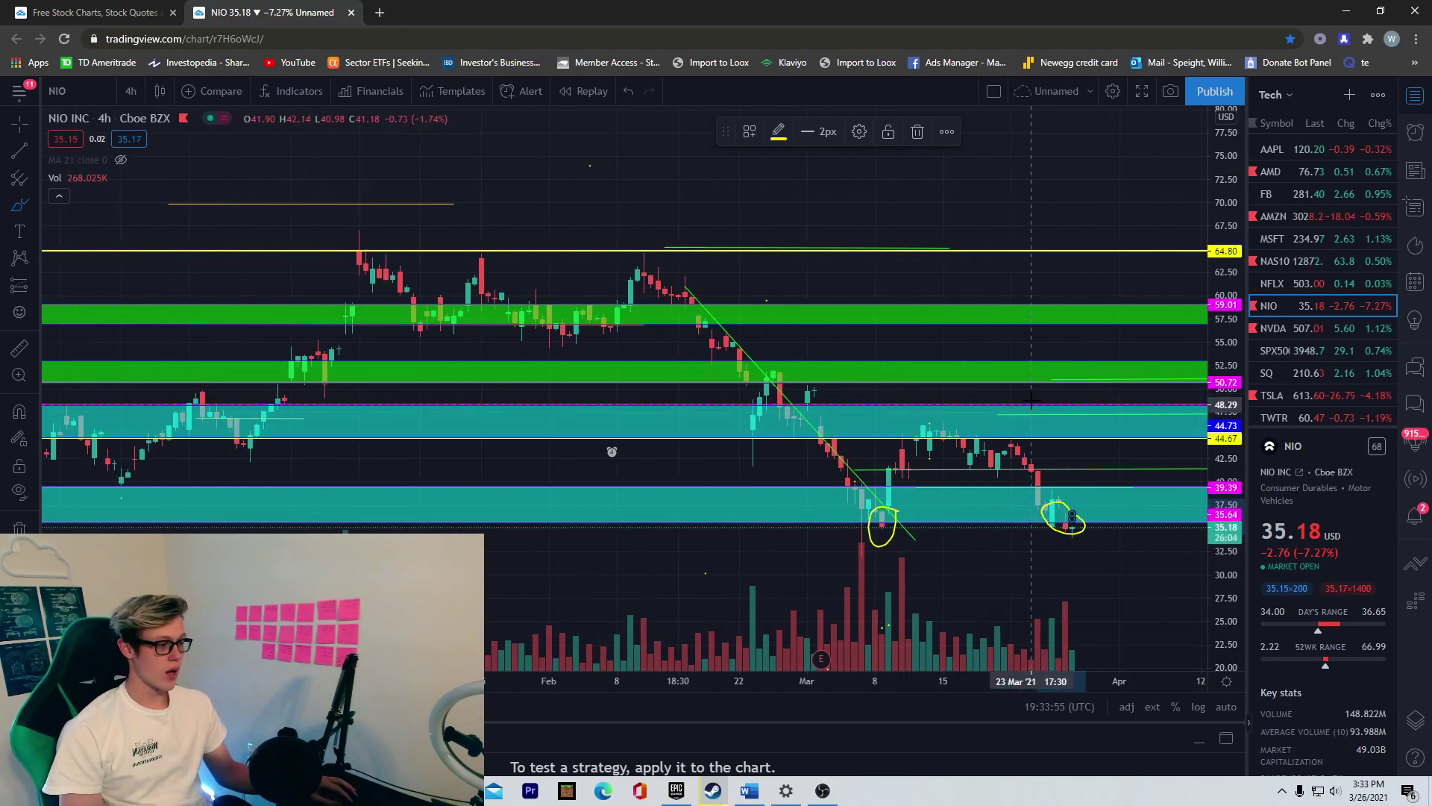
scroll(1167, 380, "up", 3)
mouse_move(1217, 168)
left_mouse_down()
mouse_move(1217, 198)
mouse_move(1217, 179)
left_mouse_up()
scroll(1077, 614, "down", 5)
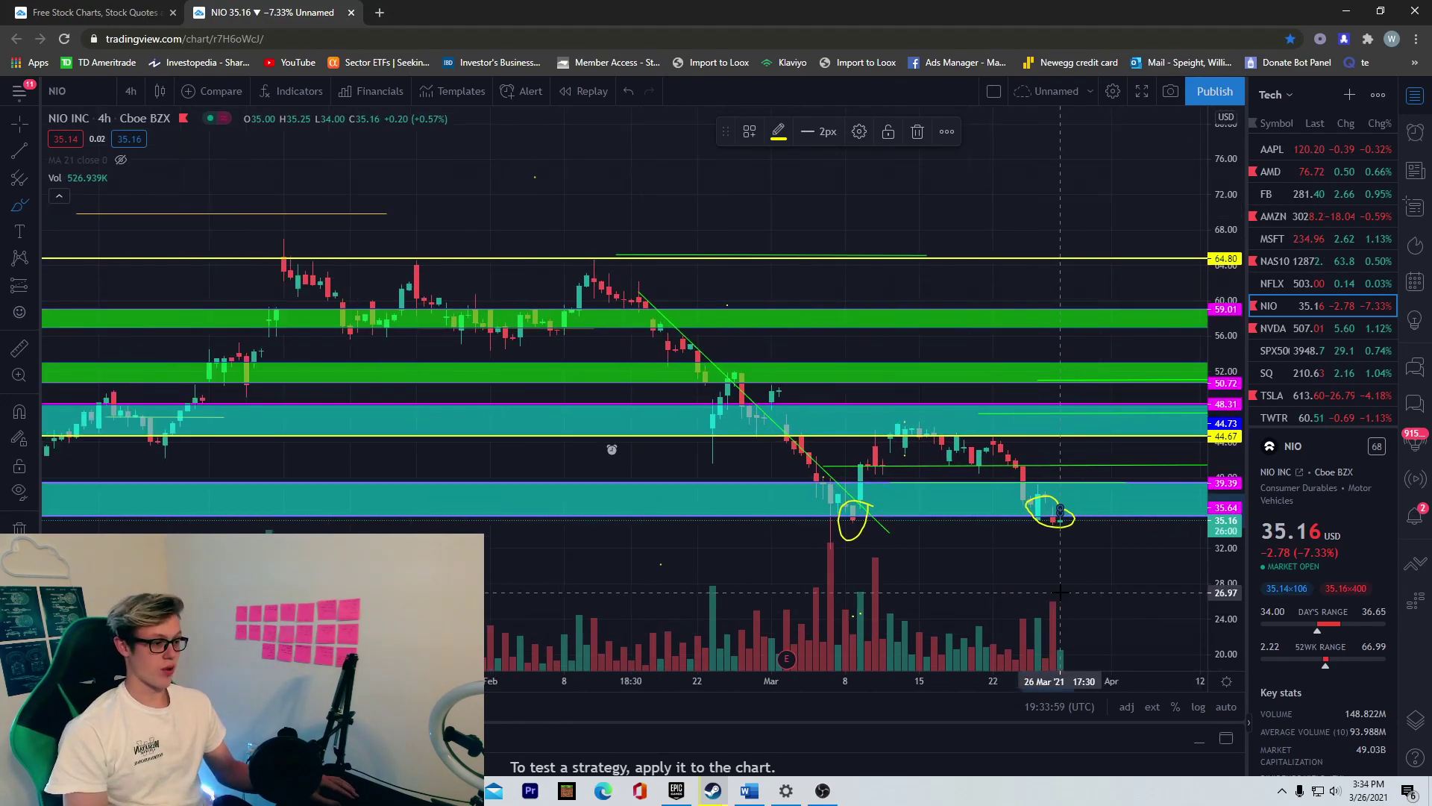
Place a horizontal line at 32.11 below the circled NIO lows and zoom the view
left_click(20, 206)
left_click(31, 149)
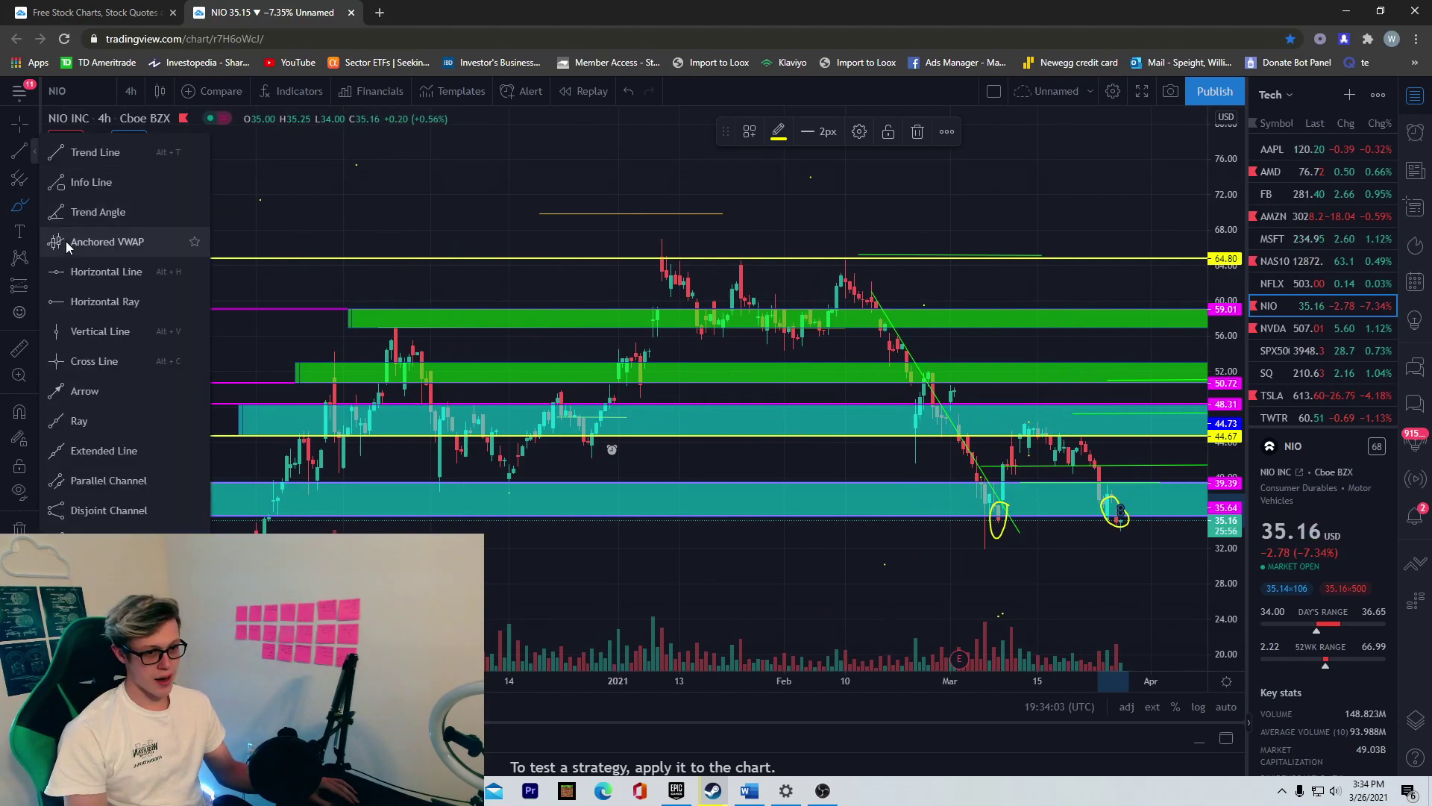
left_click(78, 270)
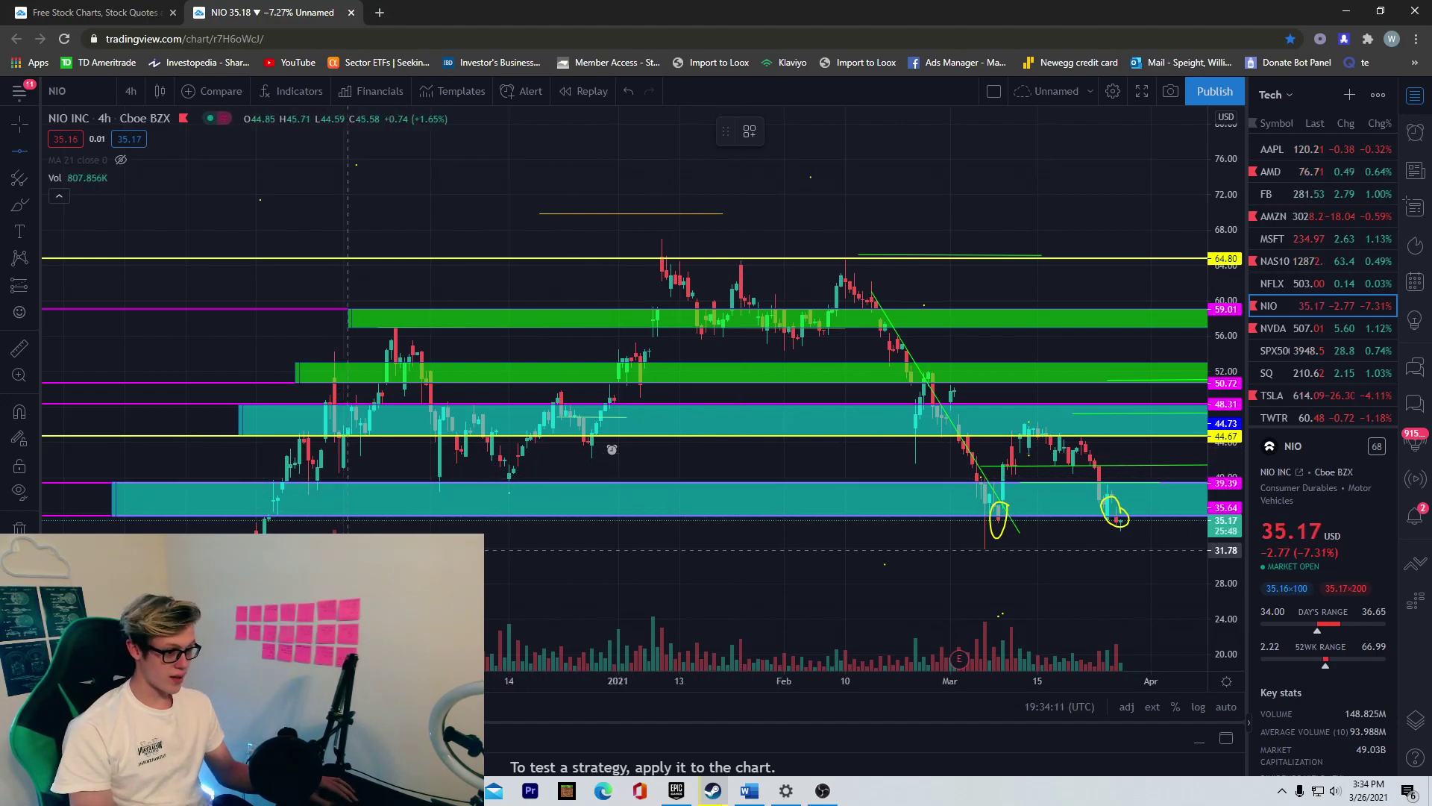
left_click(347, 547)
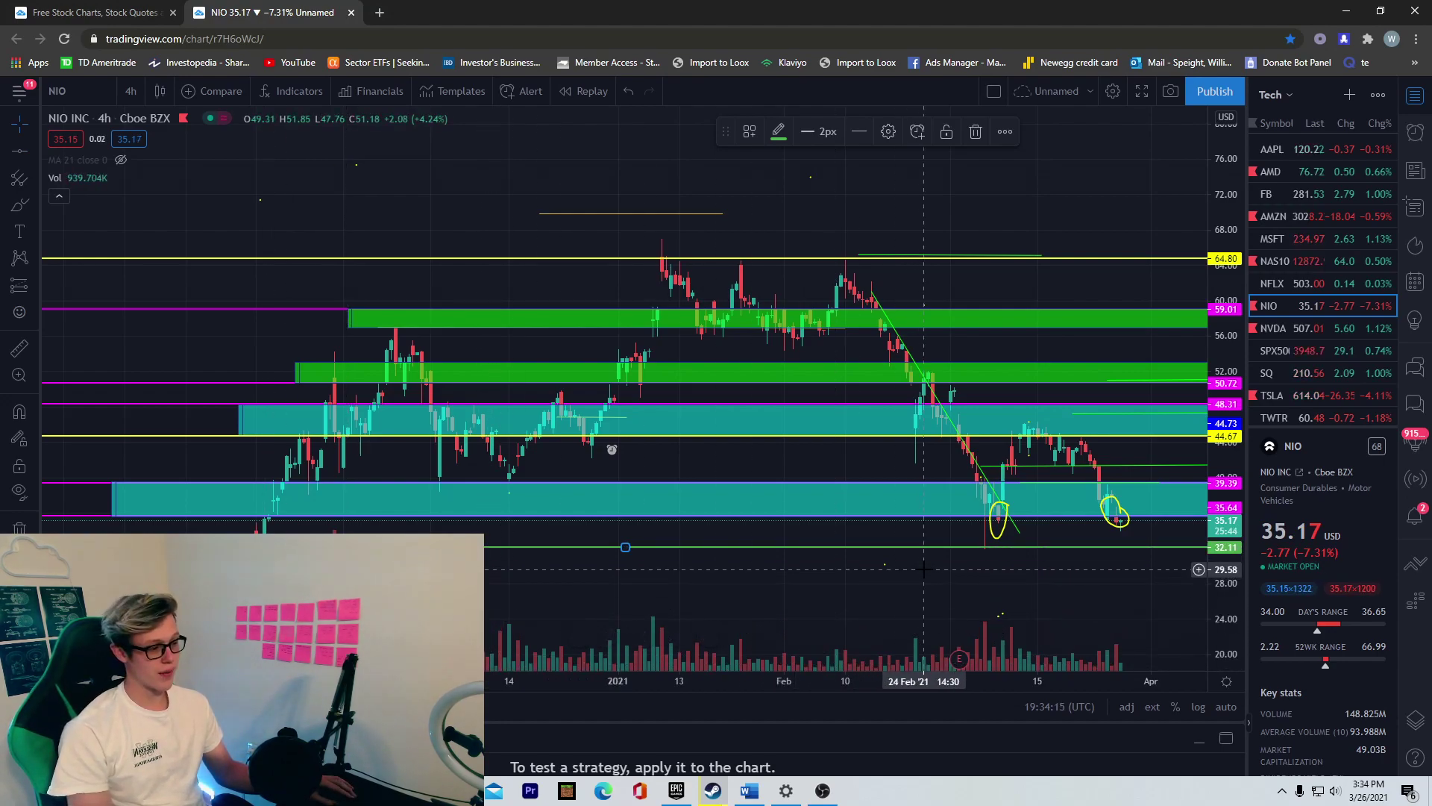
left_click_drag(913, 572, 822, 579)
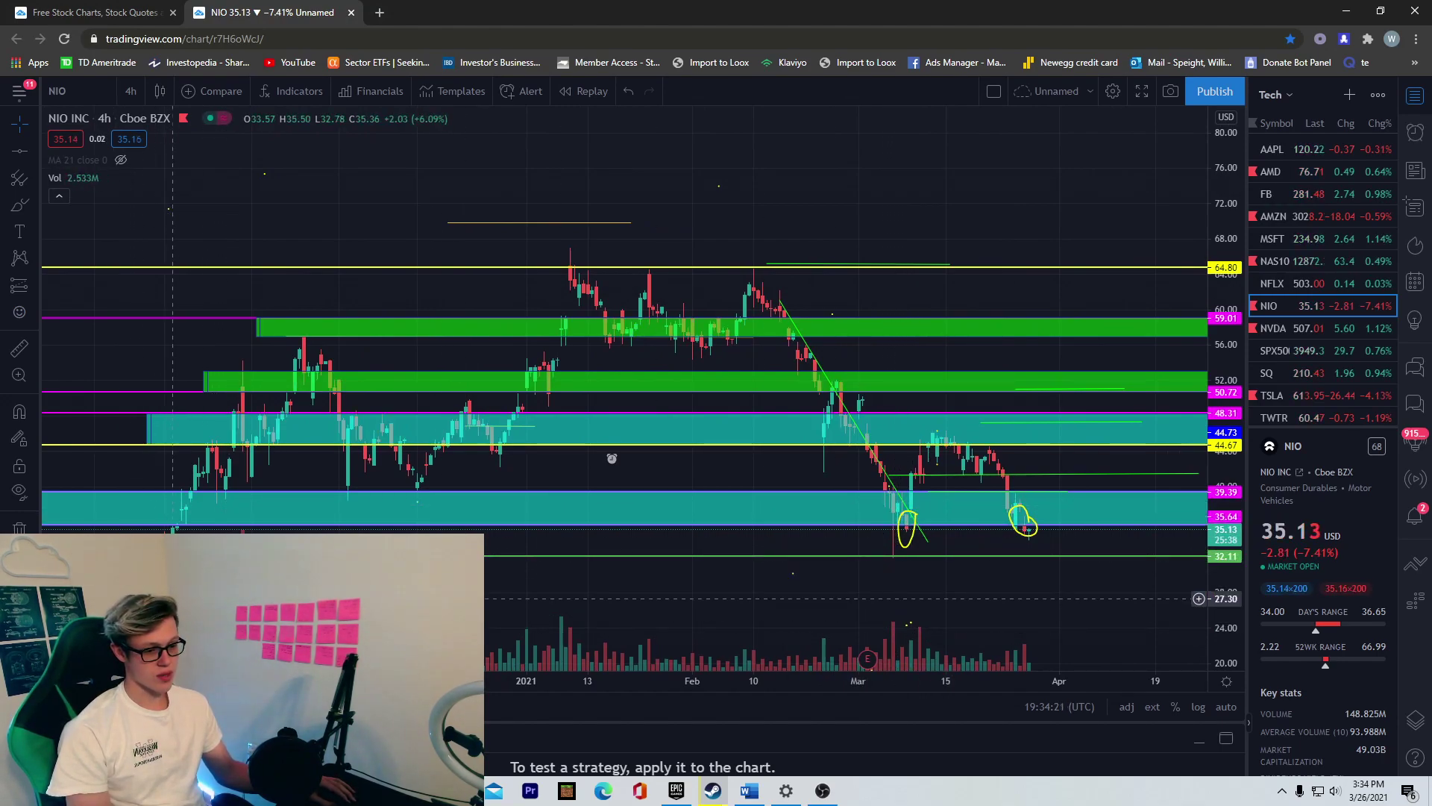
scroll(1049, 614, "up", 1)
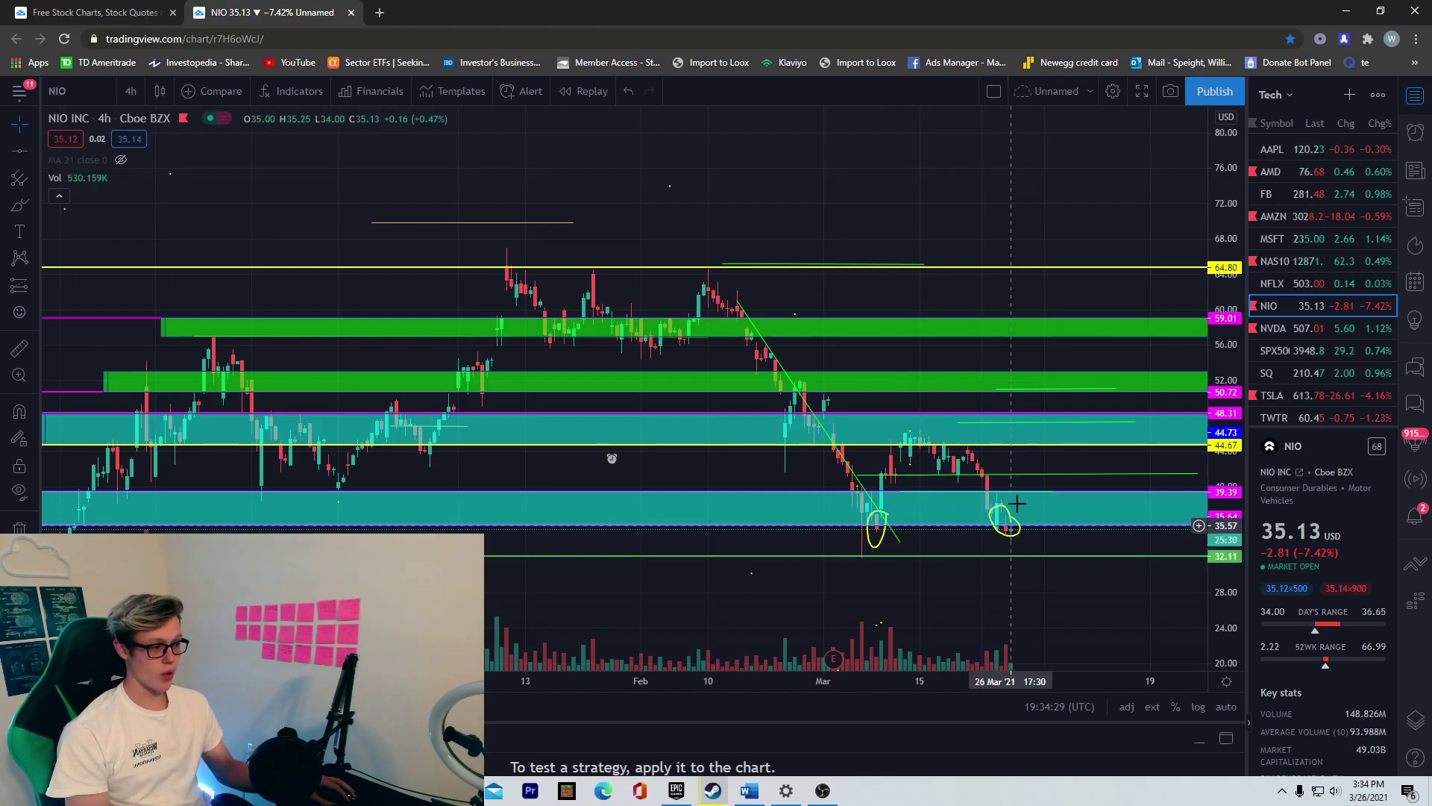
scroll(1075, 579, "up", 2)
scroll(1075, 579, "up", 1)
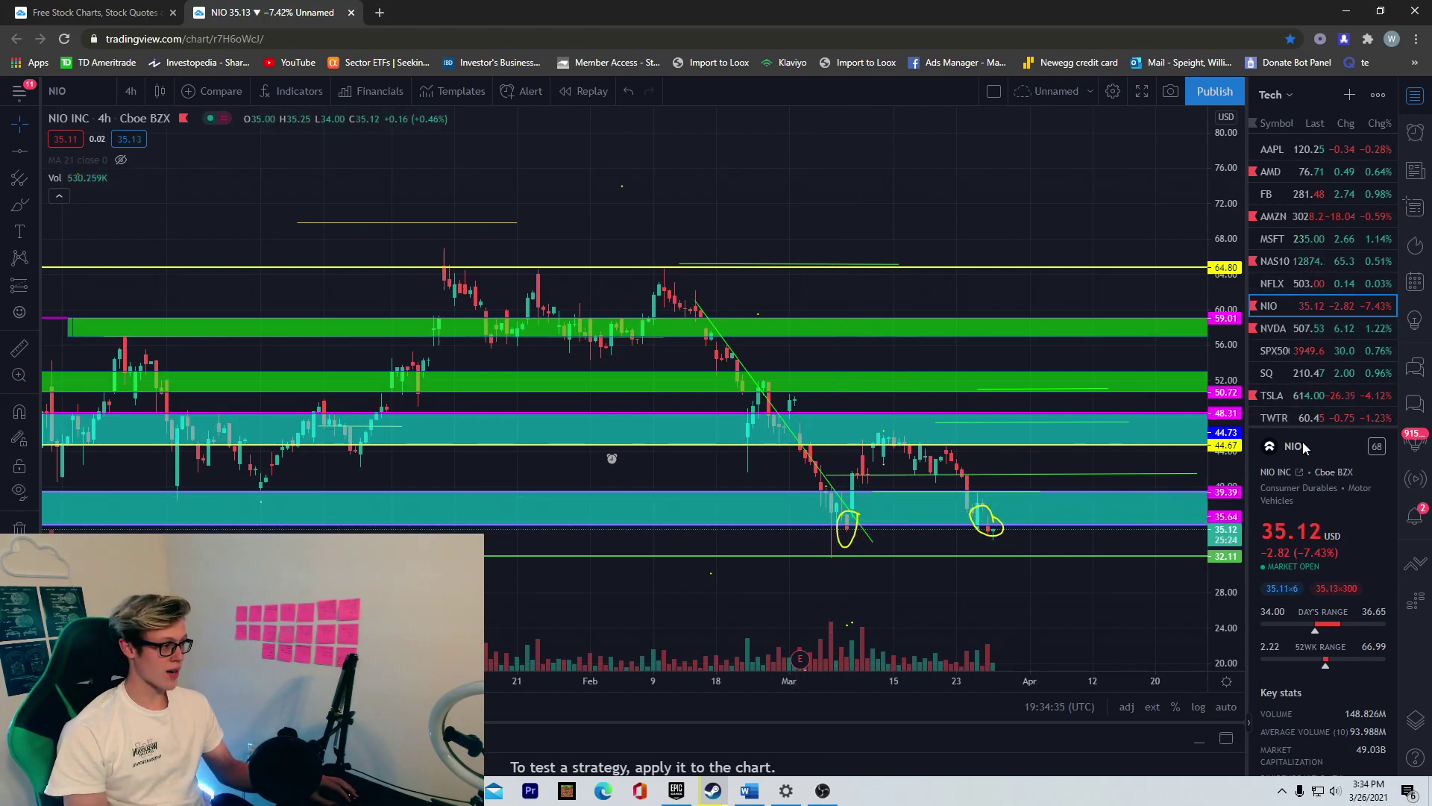
scroll(1047, 581, "up", 1)
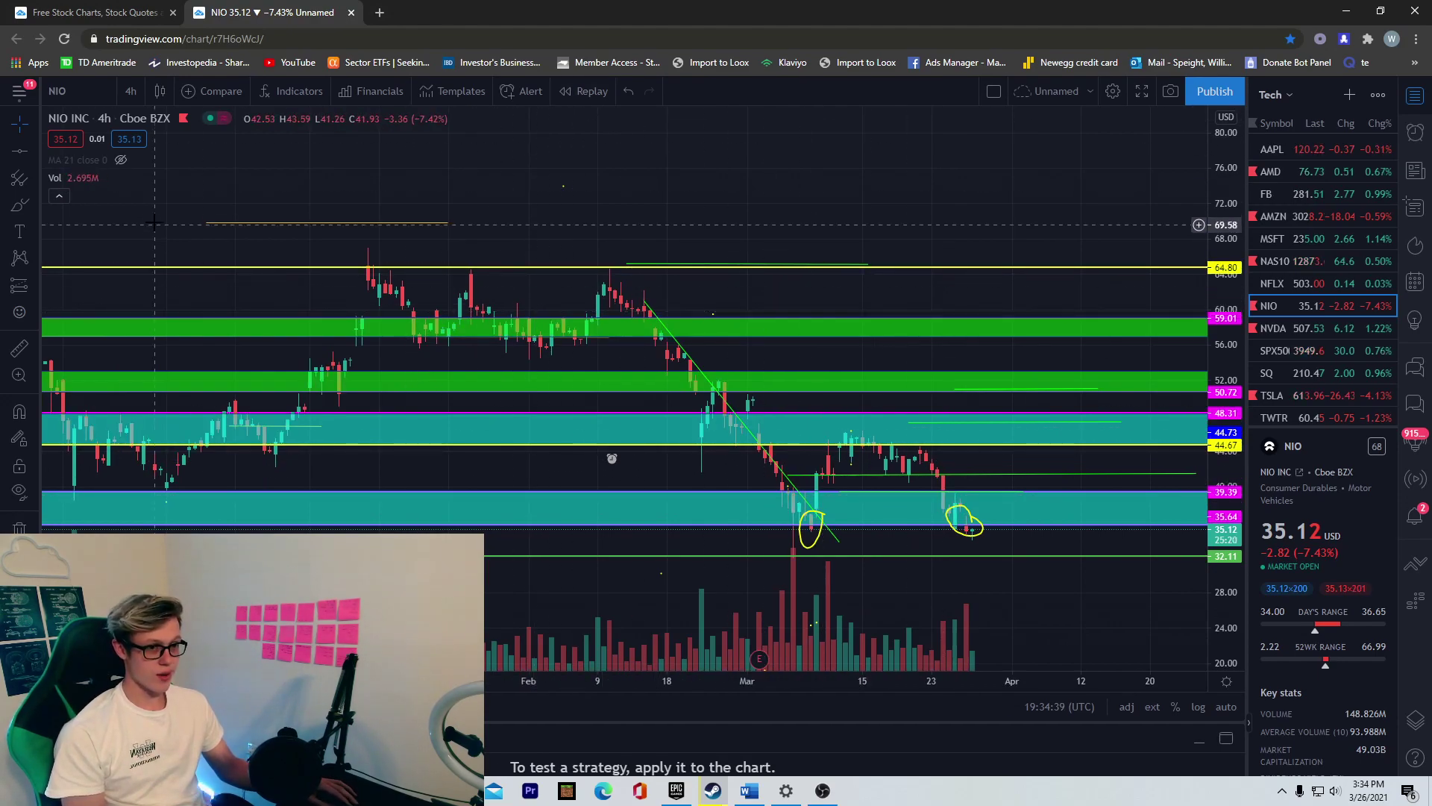
Delete the yellow circle drawn around the latest NIO candles
left_click(981, 532)
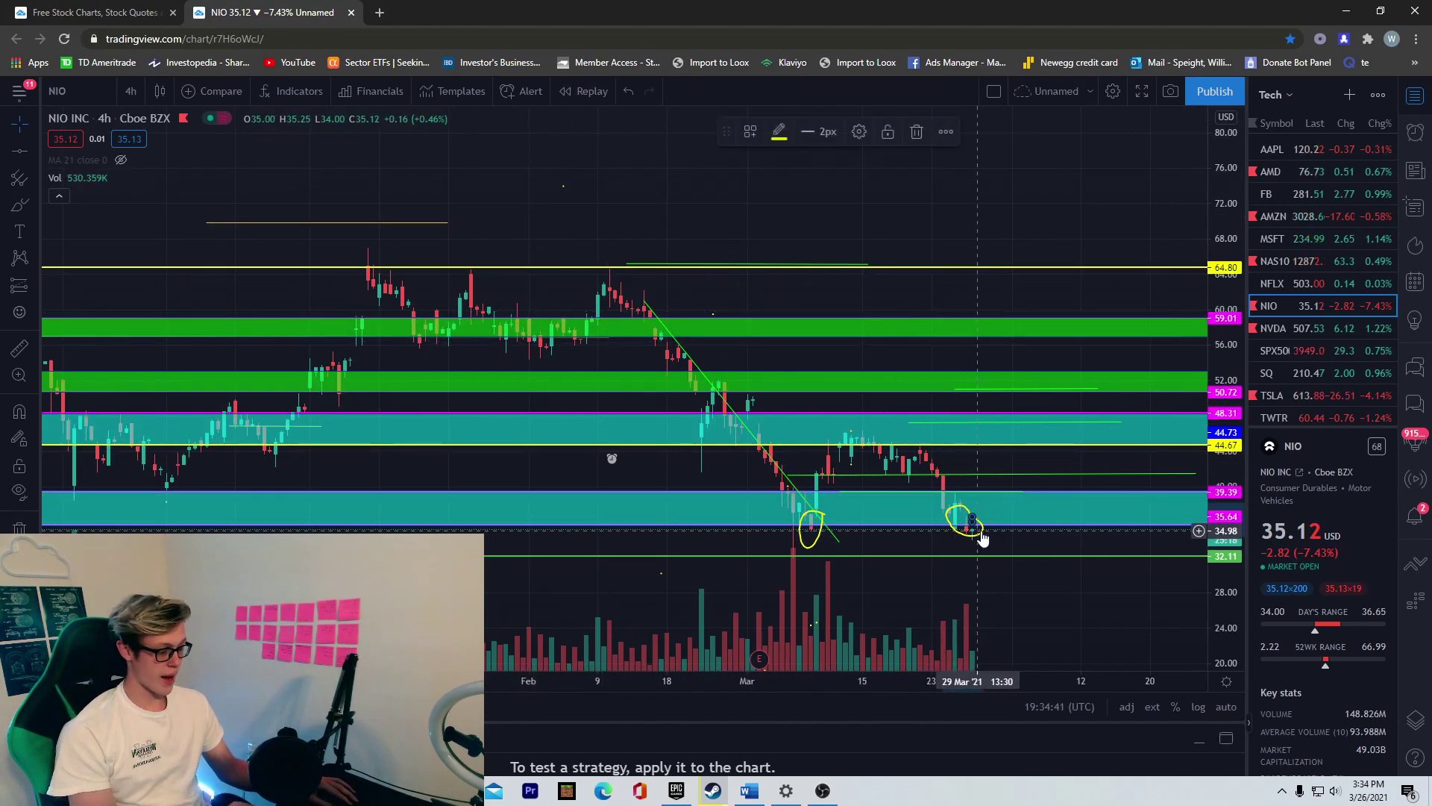
key("Delete")
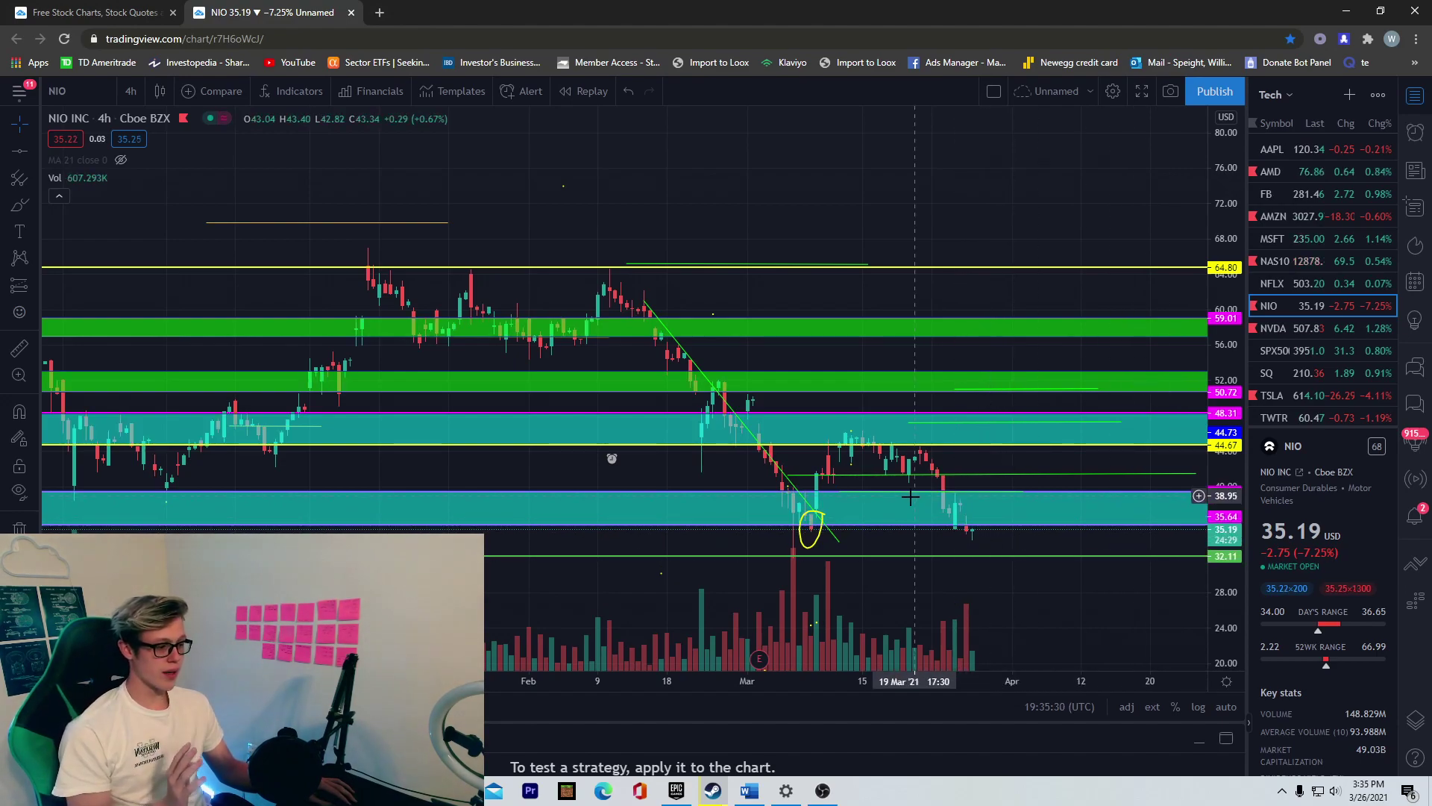
Brush a yellow curve rising from the latest low near 35 up toward about 41.5
left_click(20, 215)
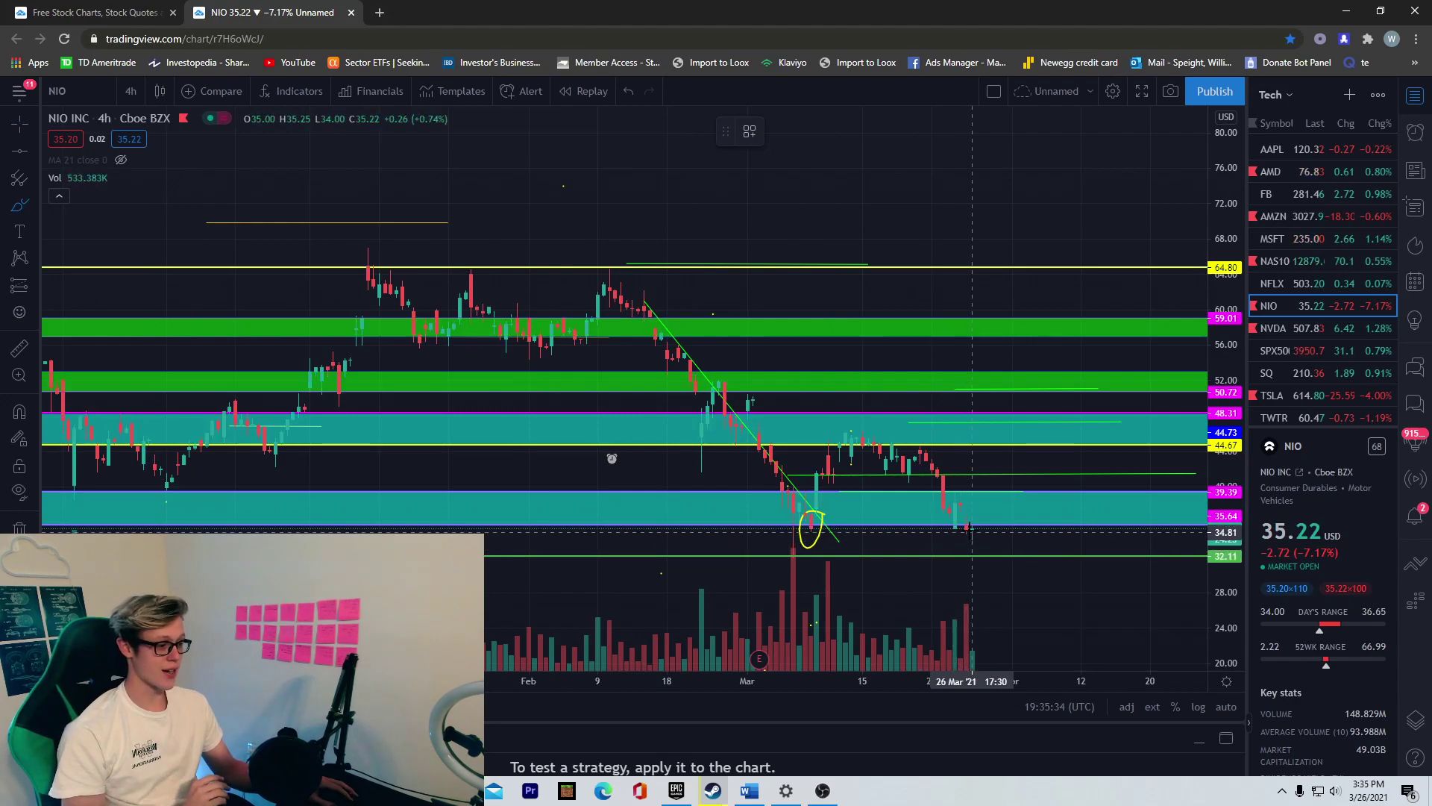
left_click_drag(972, 531, 989, 501)
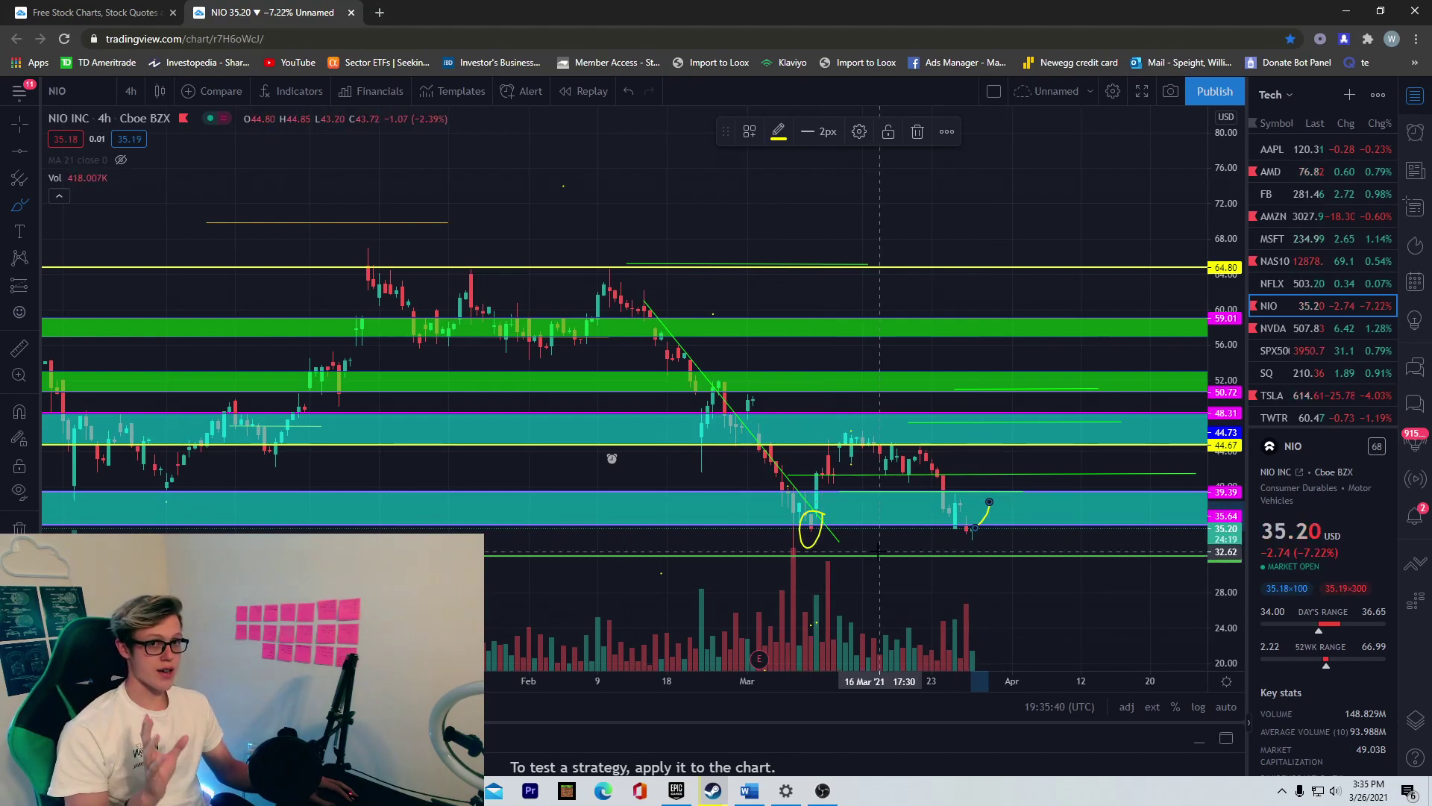
left_click_drag(989, 501, 995, 464)
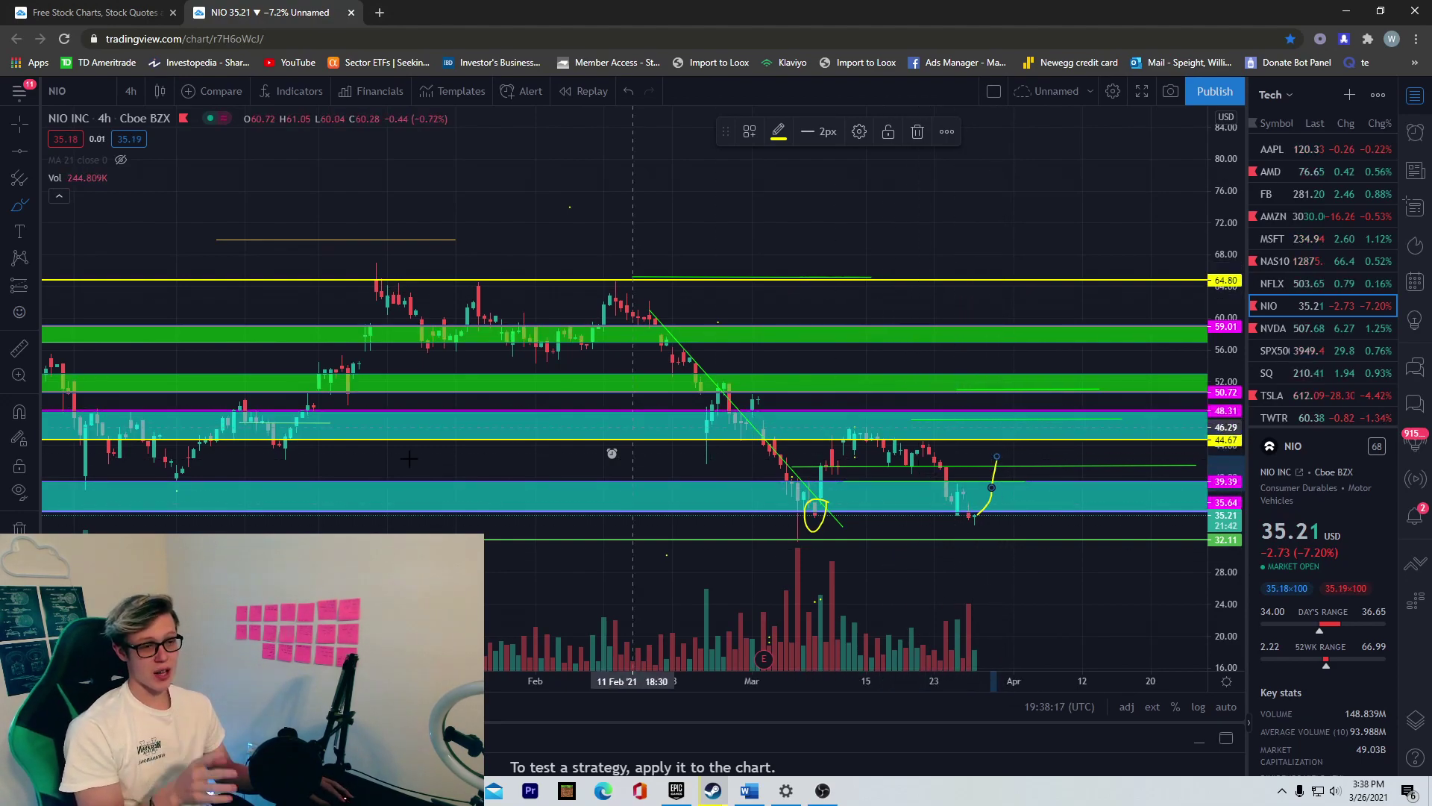
left_click(277, 87)
type("rsi")
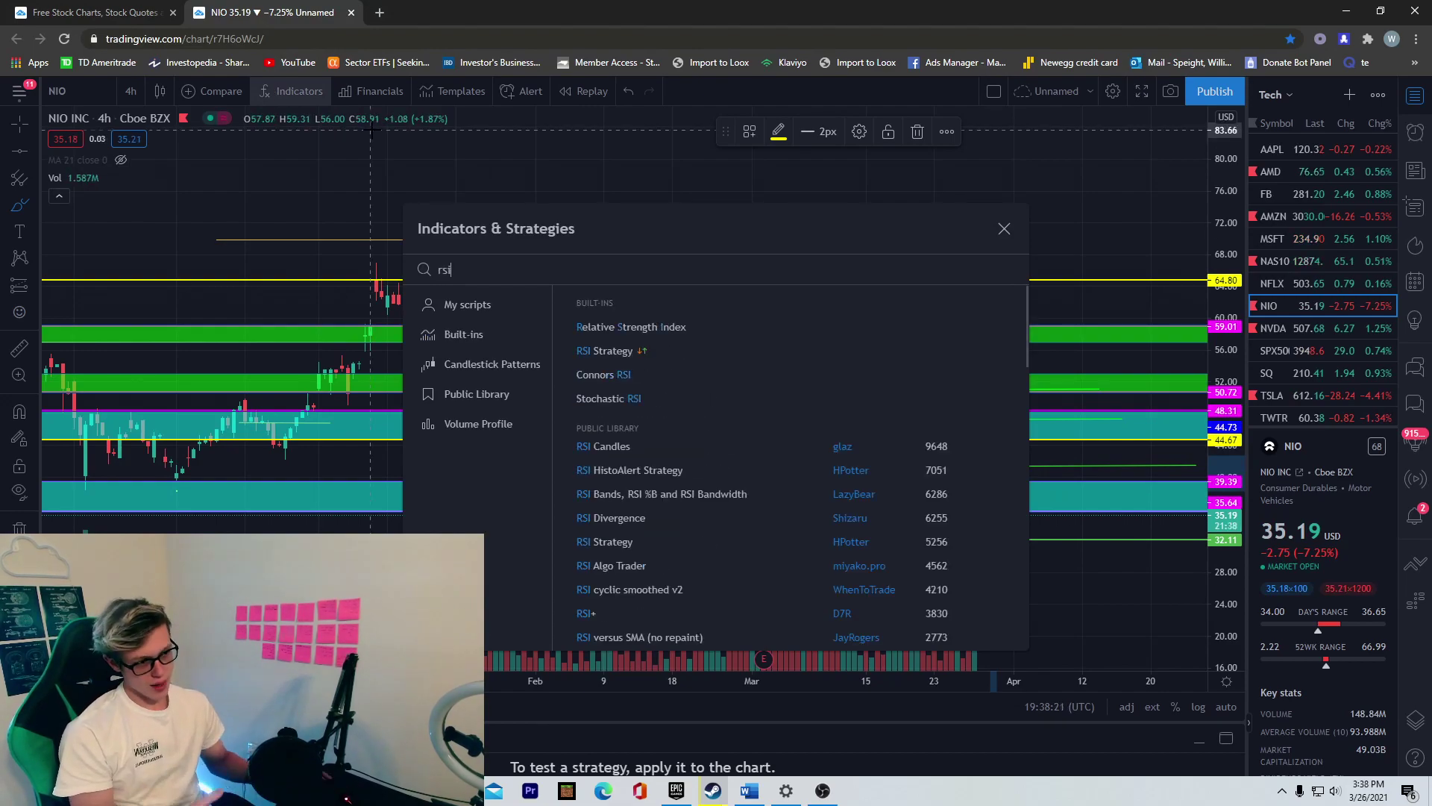
left_click(631, 327)
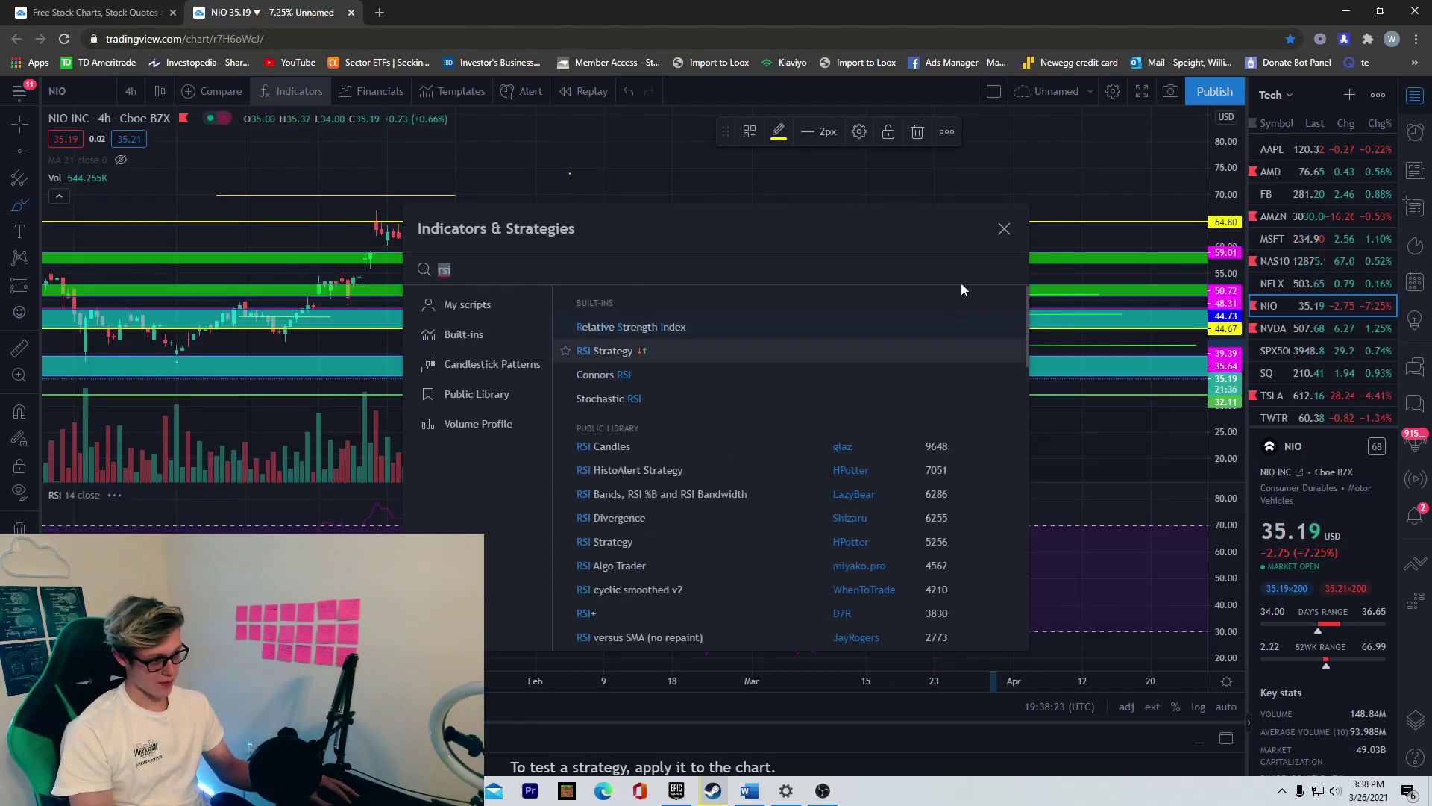
left_click(1004, 228)
scroll(1097, 596, "down", 4)
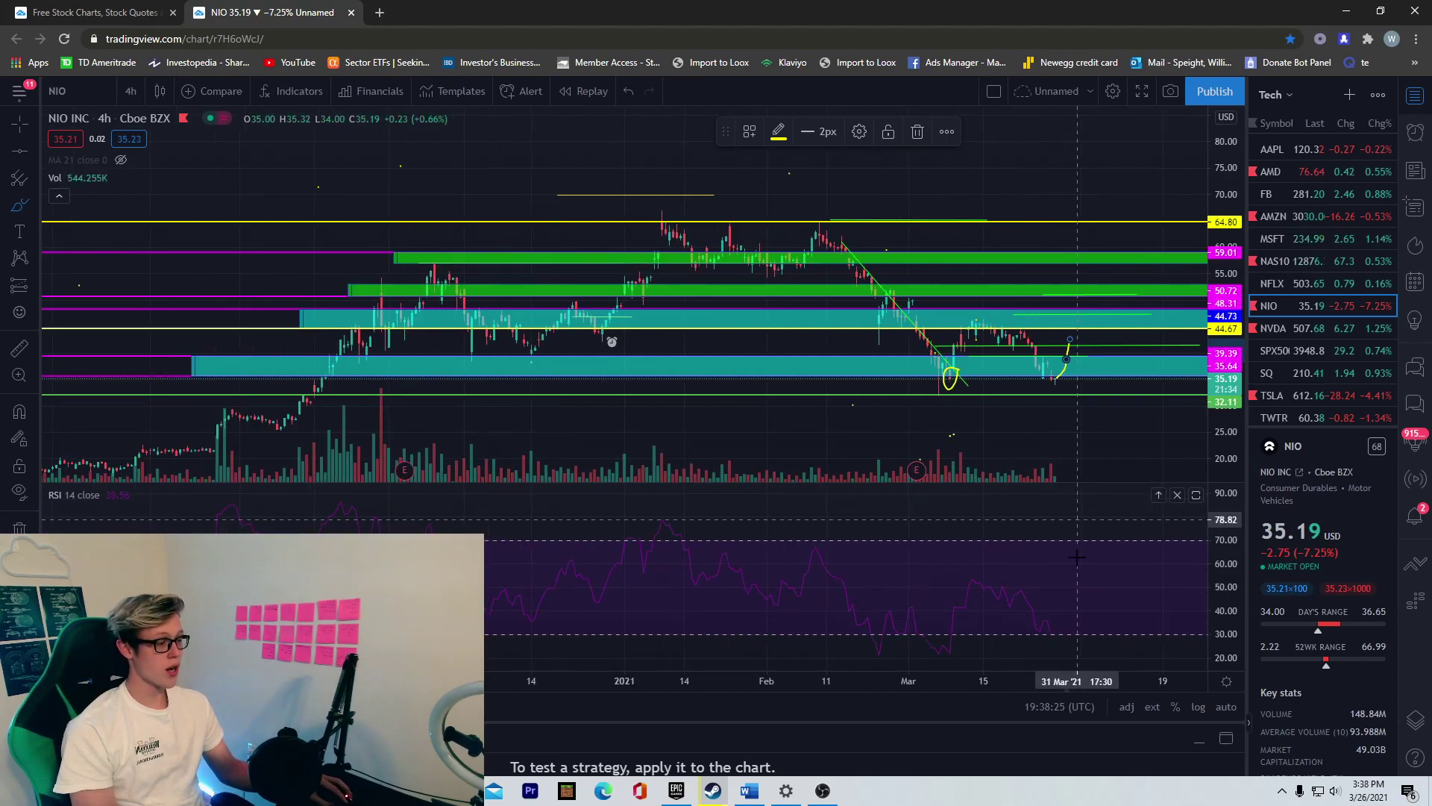
scroll(1104, 608, "down", 1)
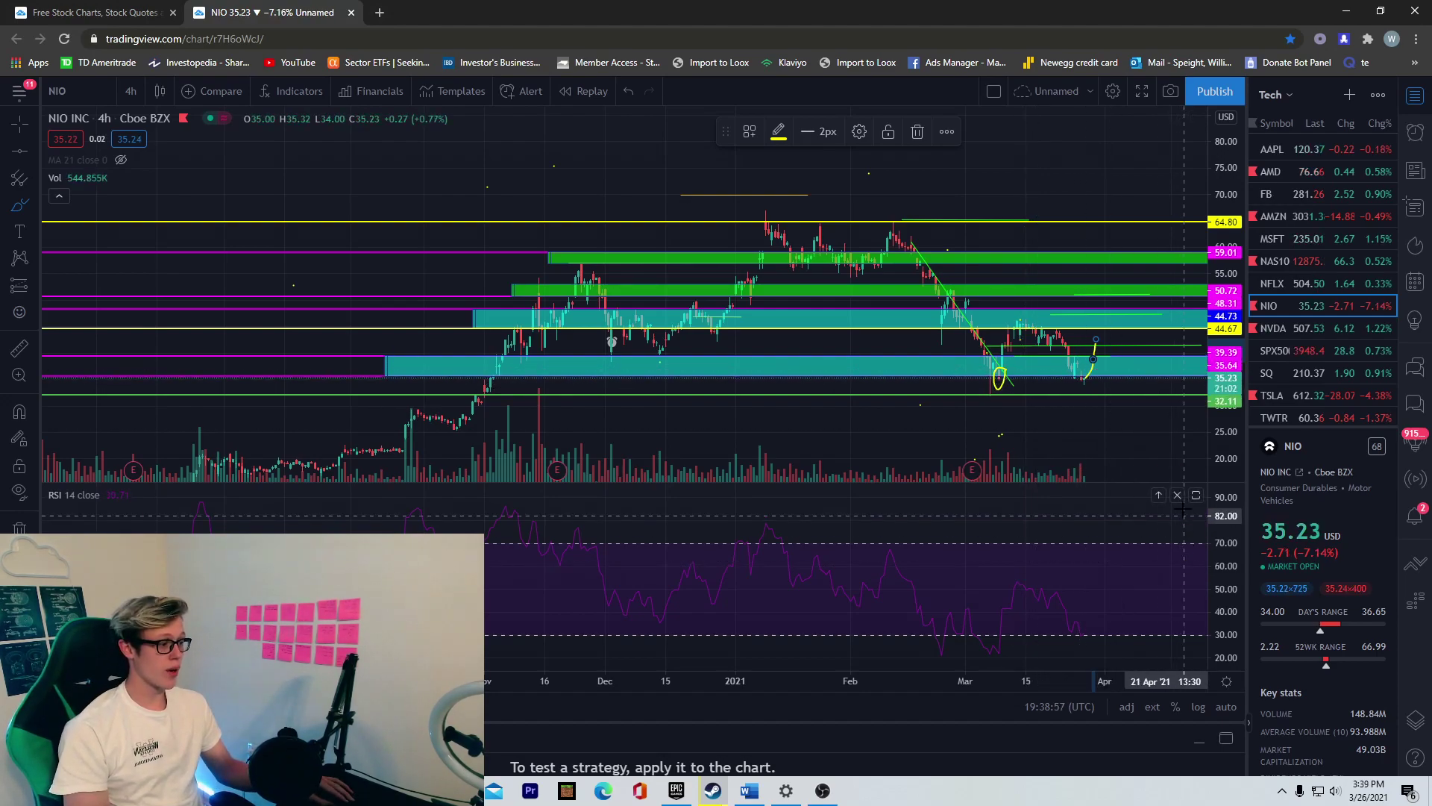
left_click(1178, 495)
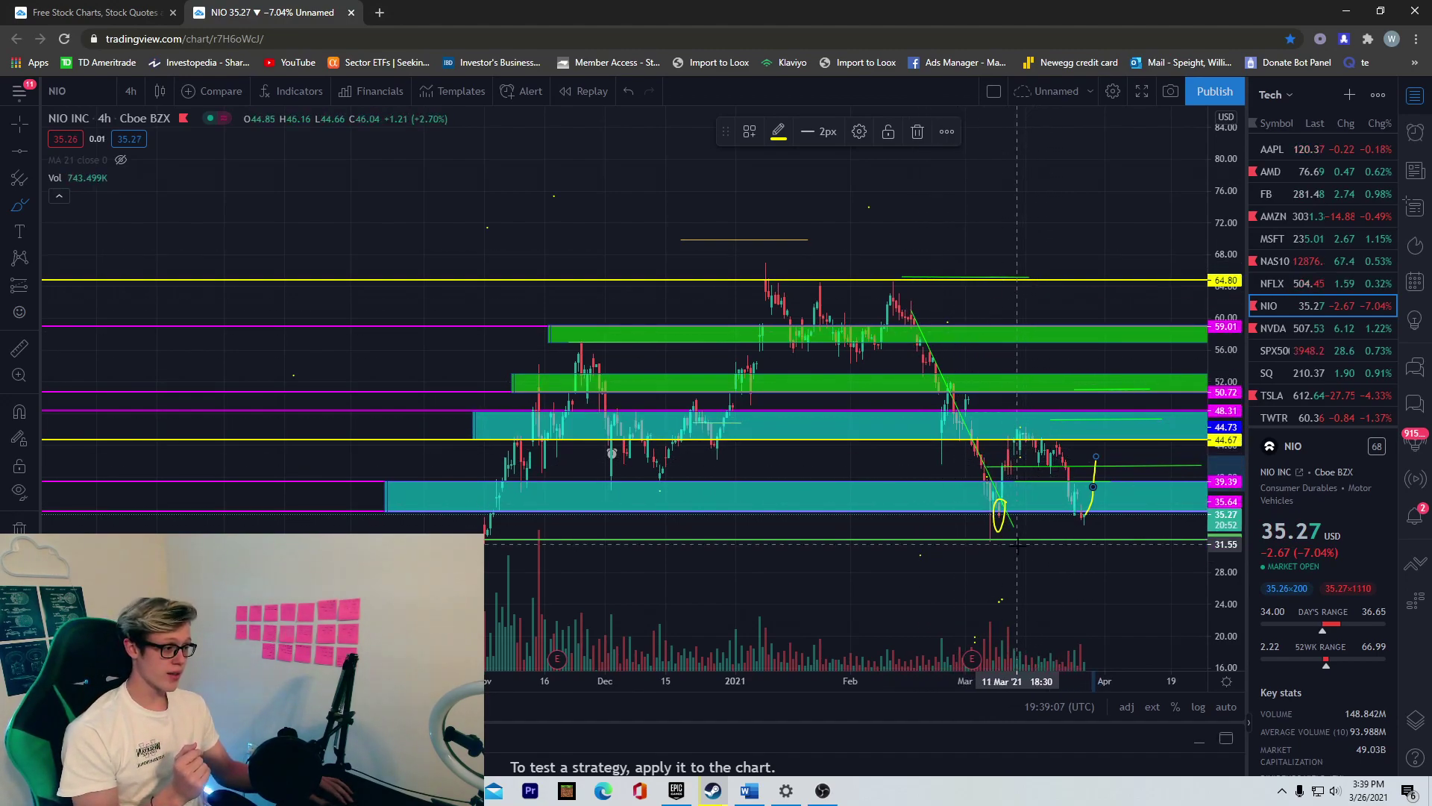
Drag the downtrend line's lower endpoint right to 16 Apr, ending near 32.39
left_click(25, 123)
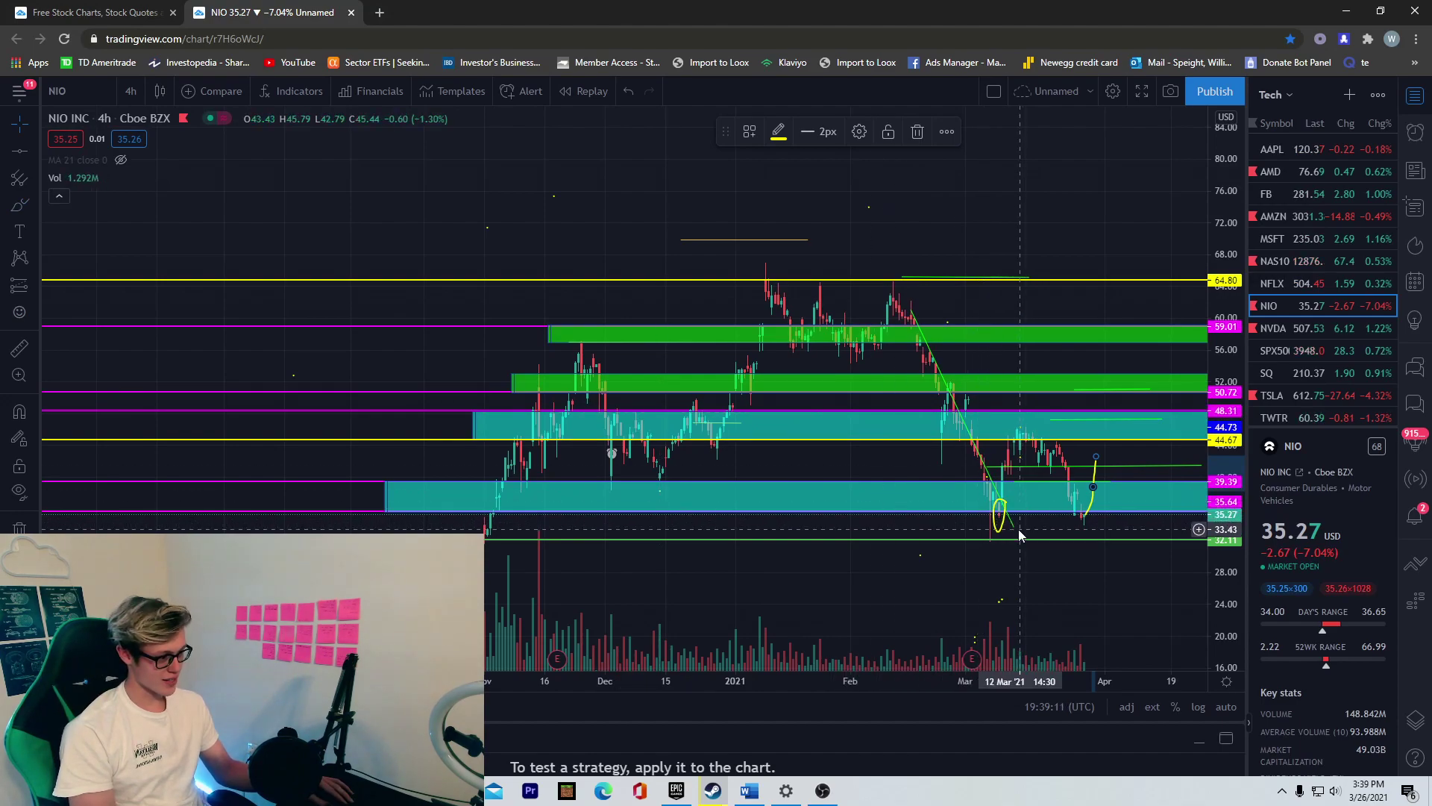
left_click_drag(1016, 532, 1165, 537)
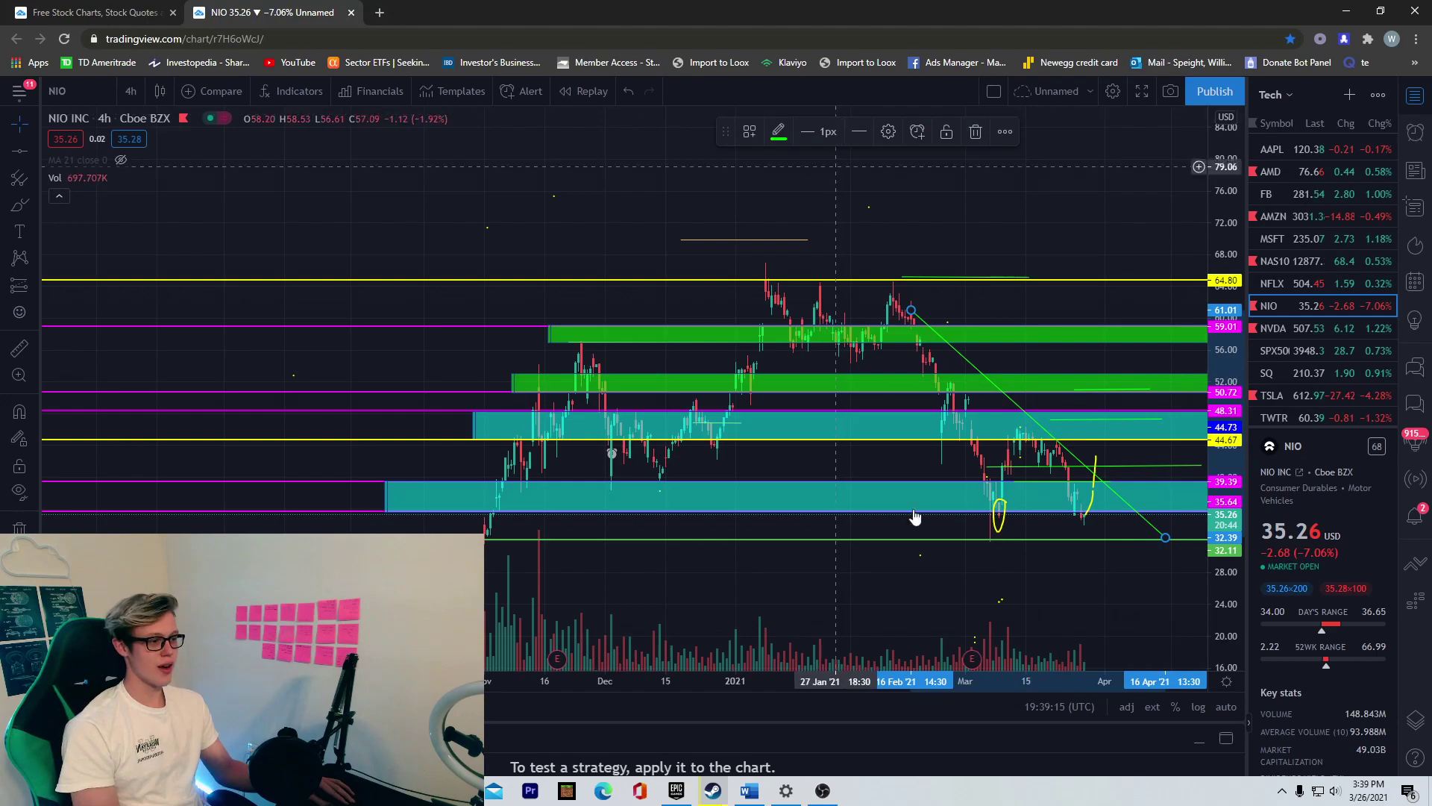